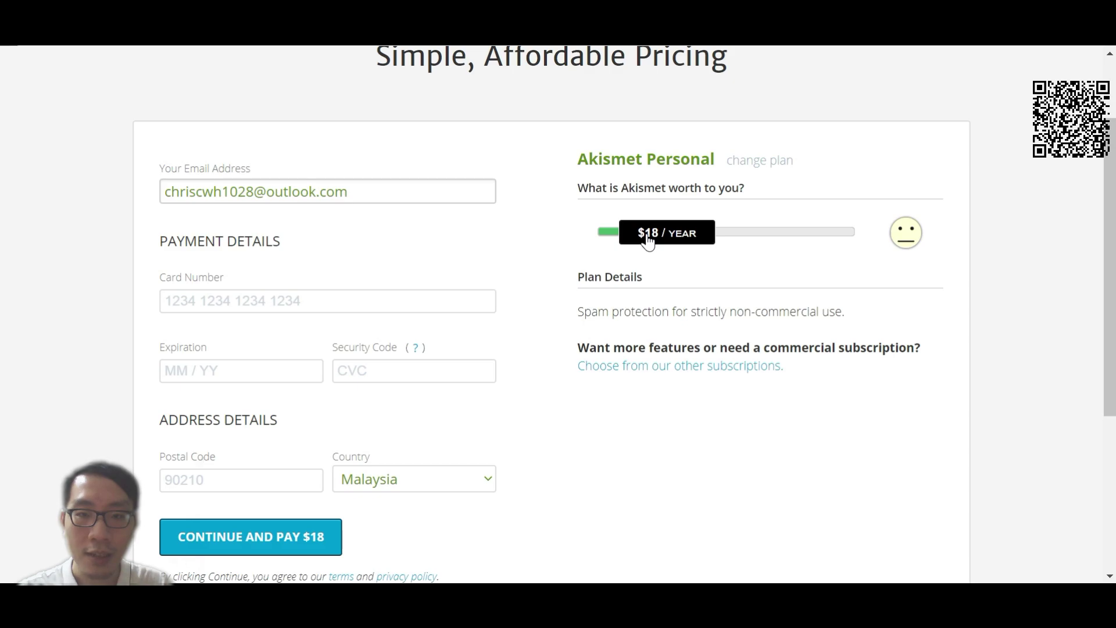
- Slide the 'What is Akismet worth to you?' price for Akismet Personal down to $0 per year
left_click_drag(647, 240, 586, 236)
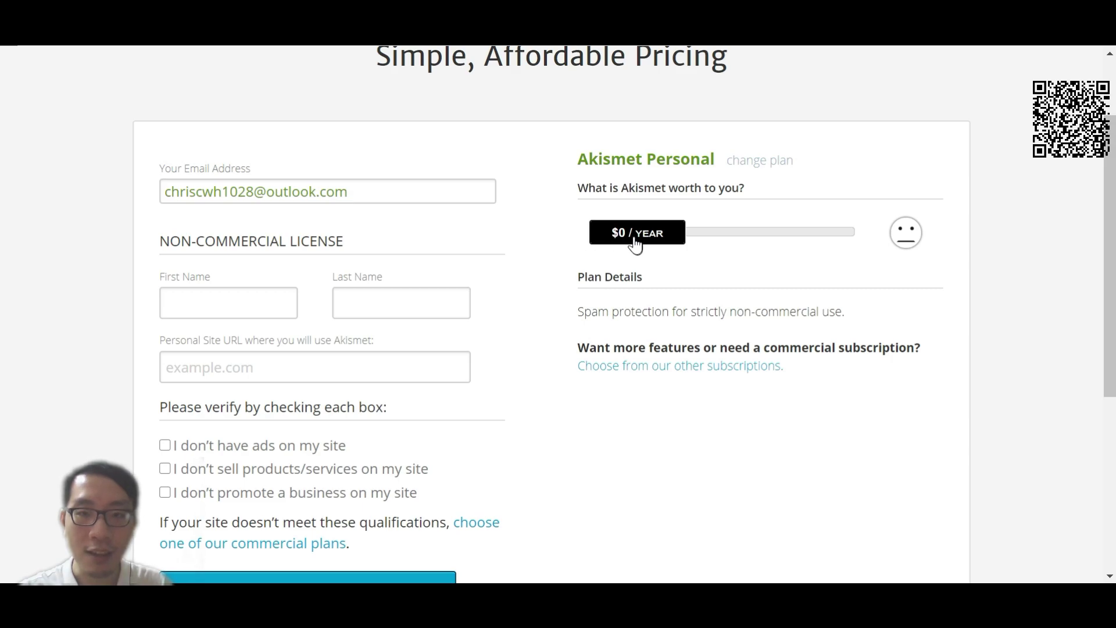
left_click_drag(634, 244, 640, 244)
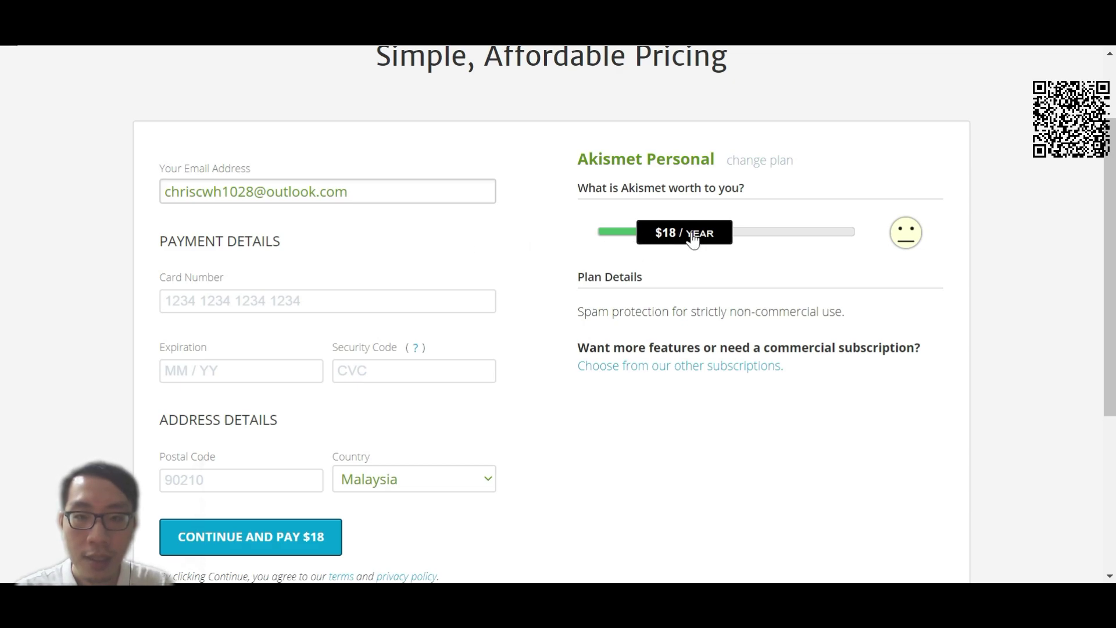
left_click_drag(680, 239, 623, 237)
left_click(631, 238)
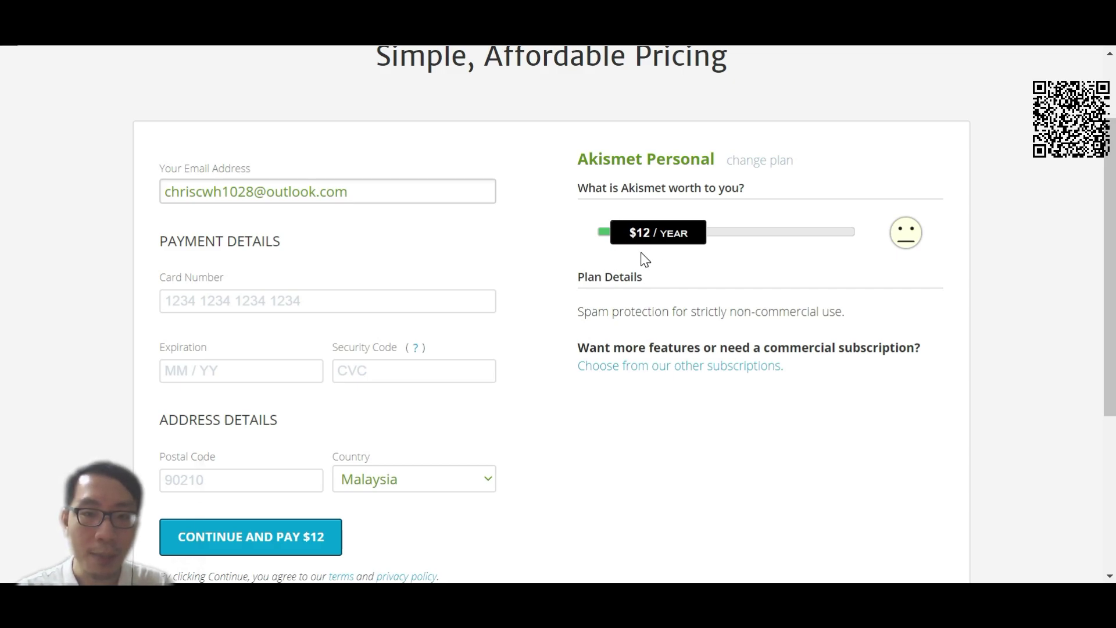
left_click_drag(669, 239, 593, 242)
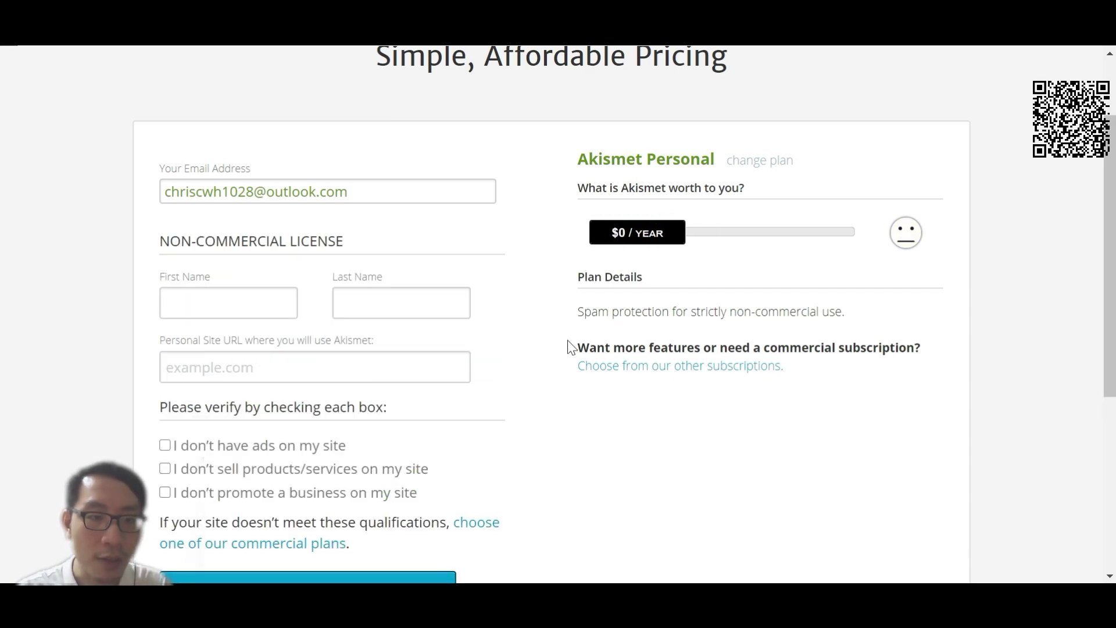
left_click(114, 344)
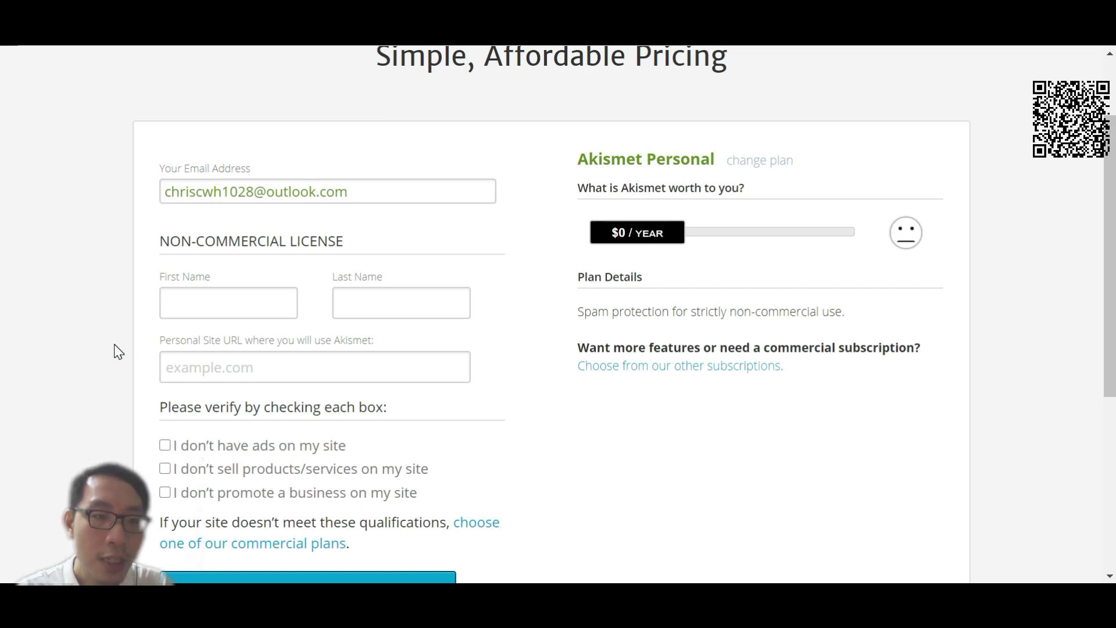
- Enter the first and last name, and paste marketing-prof.net as the personal site URL
left_click(218, 298)
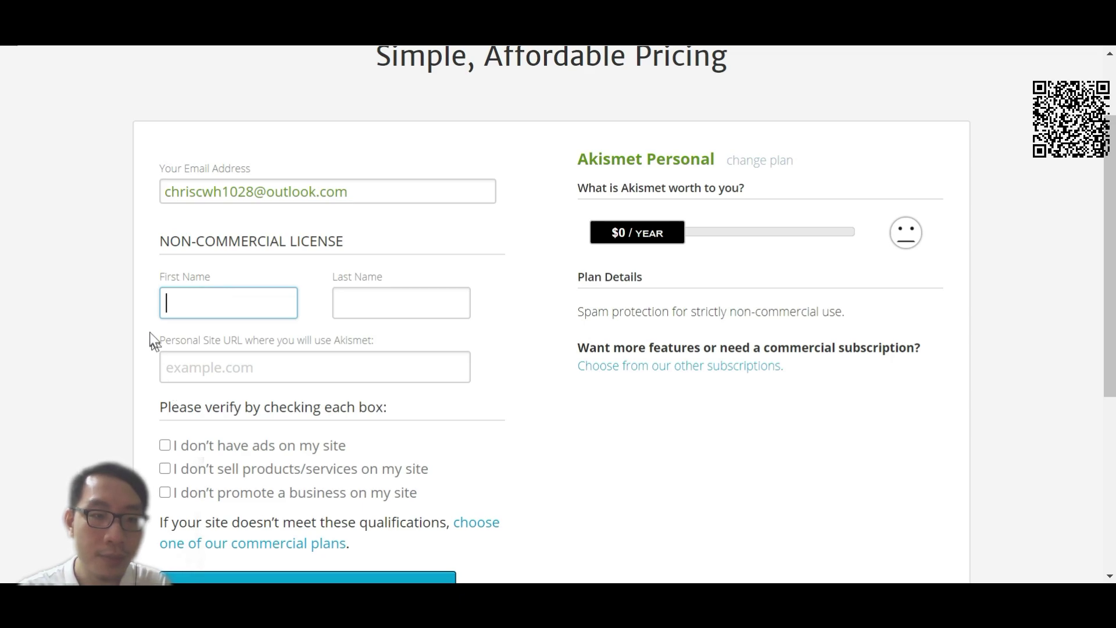
left_click(119, 312)
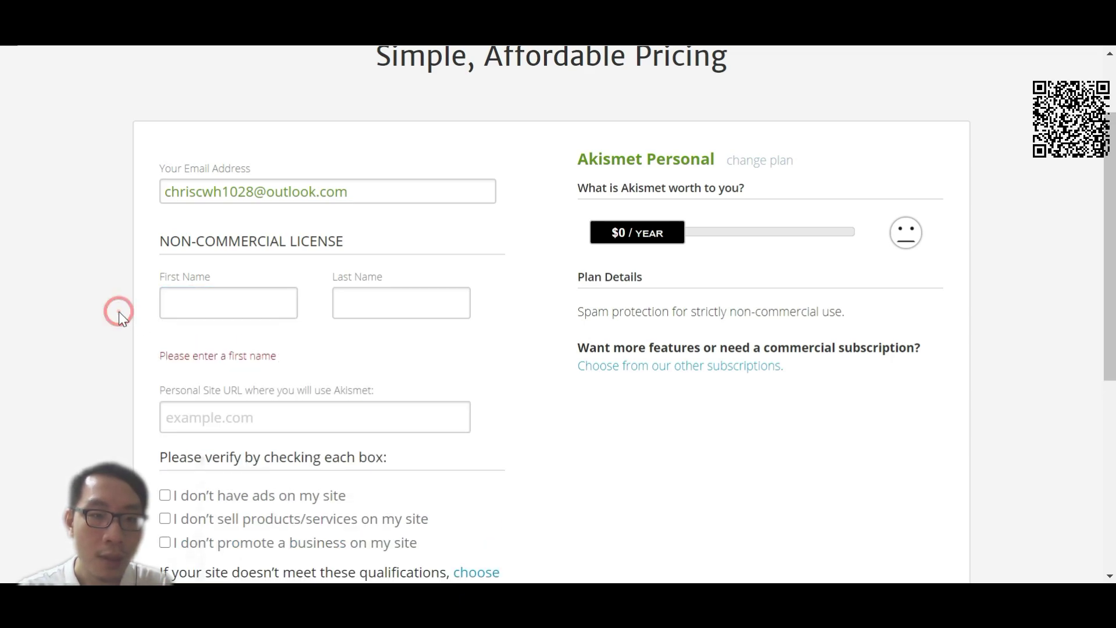
left_click(242, 299)
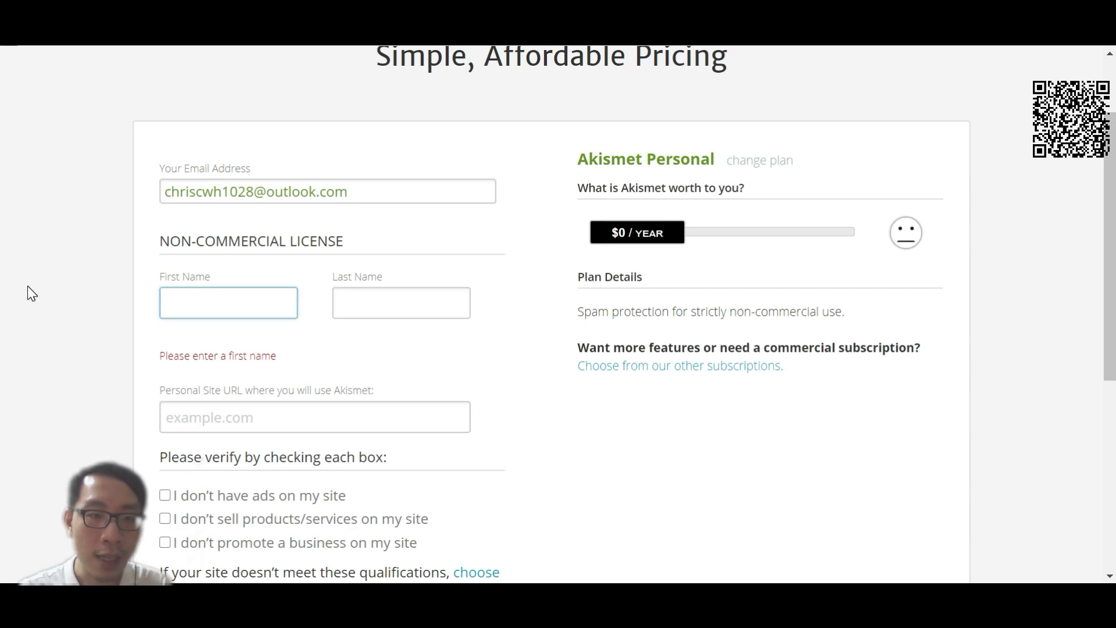
type("Cr")
key("BackSpace")
key("Tab")
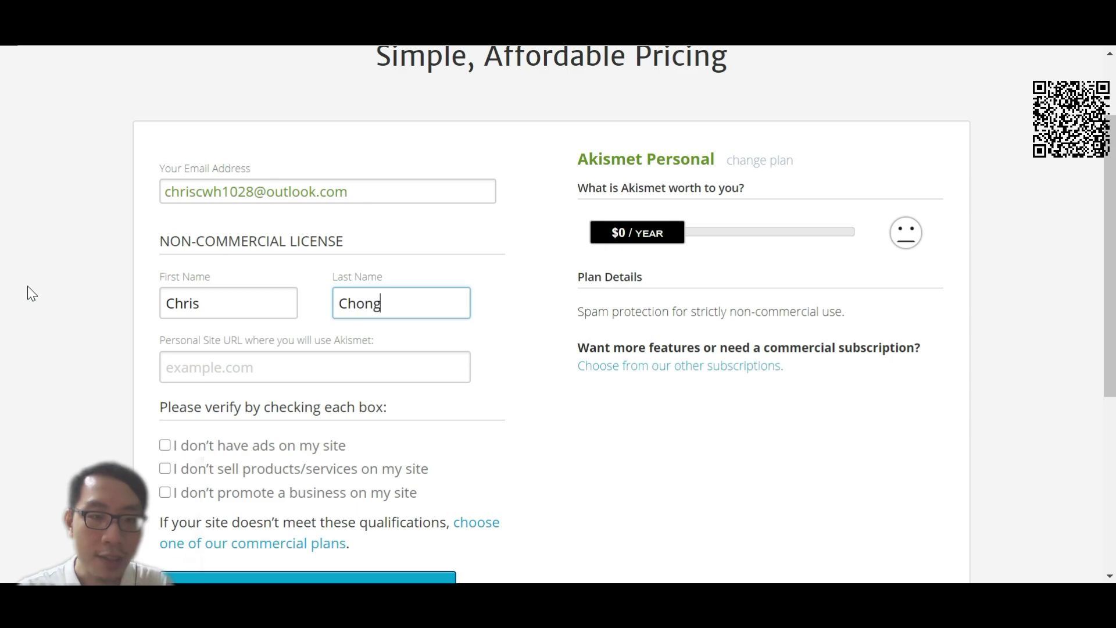
left_click(207, 369)
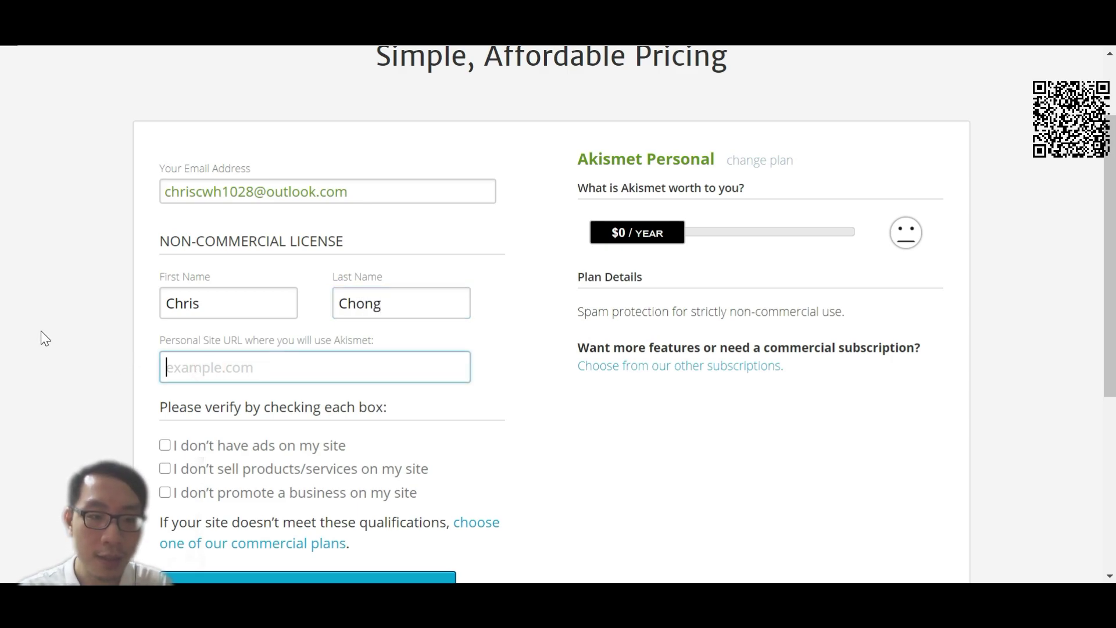
type("marketing-prof.net")
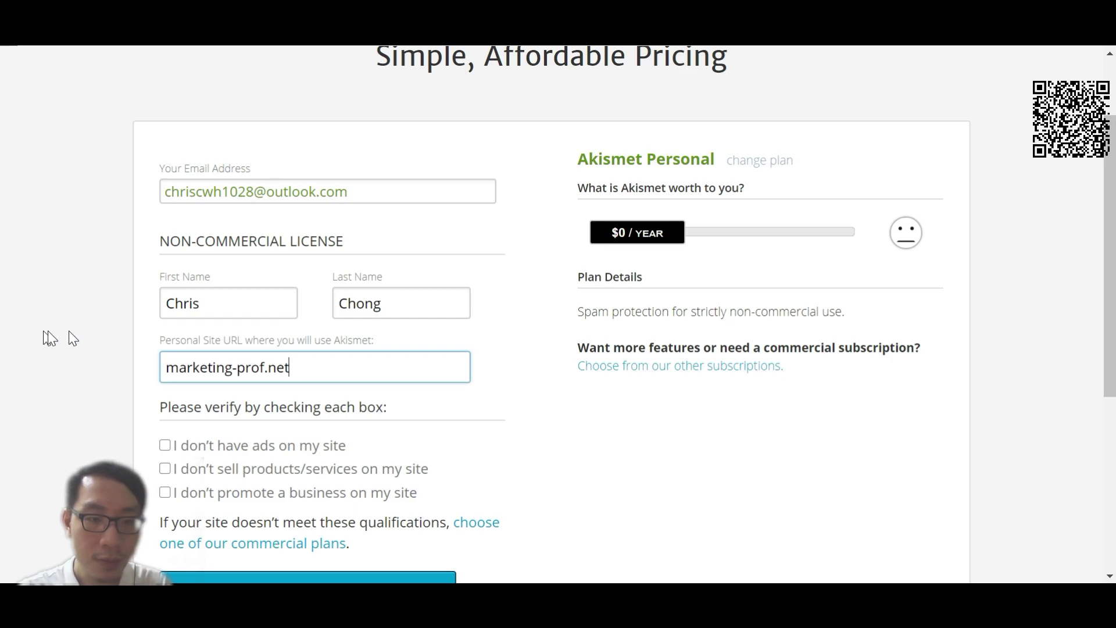
- Tick the three declarations: no ads, no products or services sold, no business promoted
left_click(122, 365)
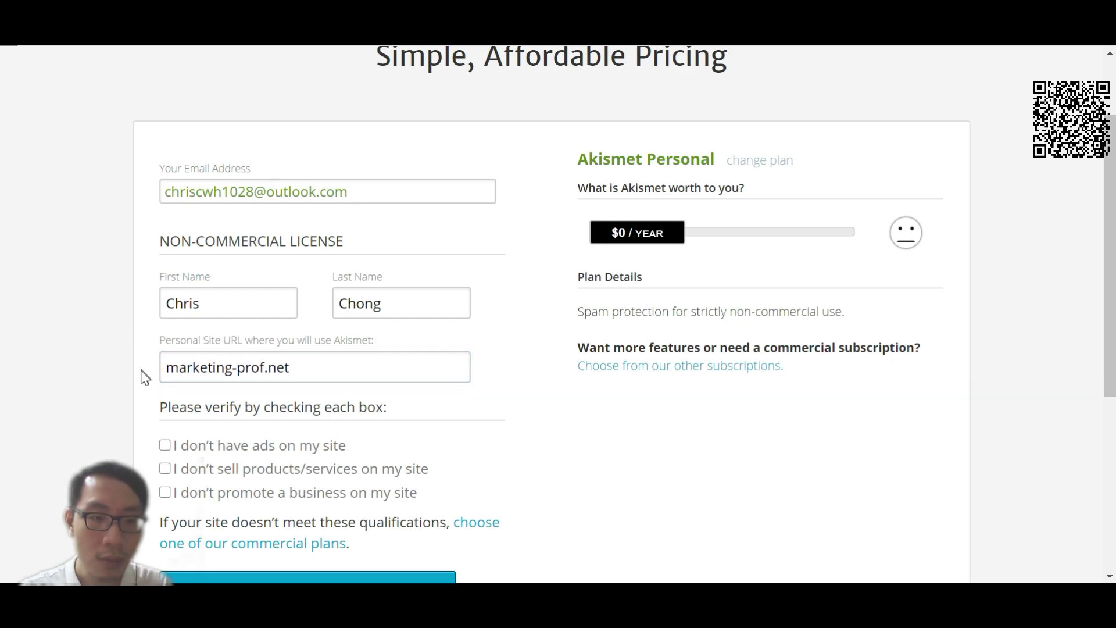
left_click(141, 368)
left_click(117, 368)
scroll(118, 369, "down", 1)
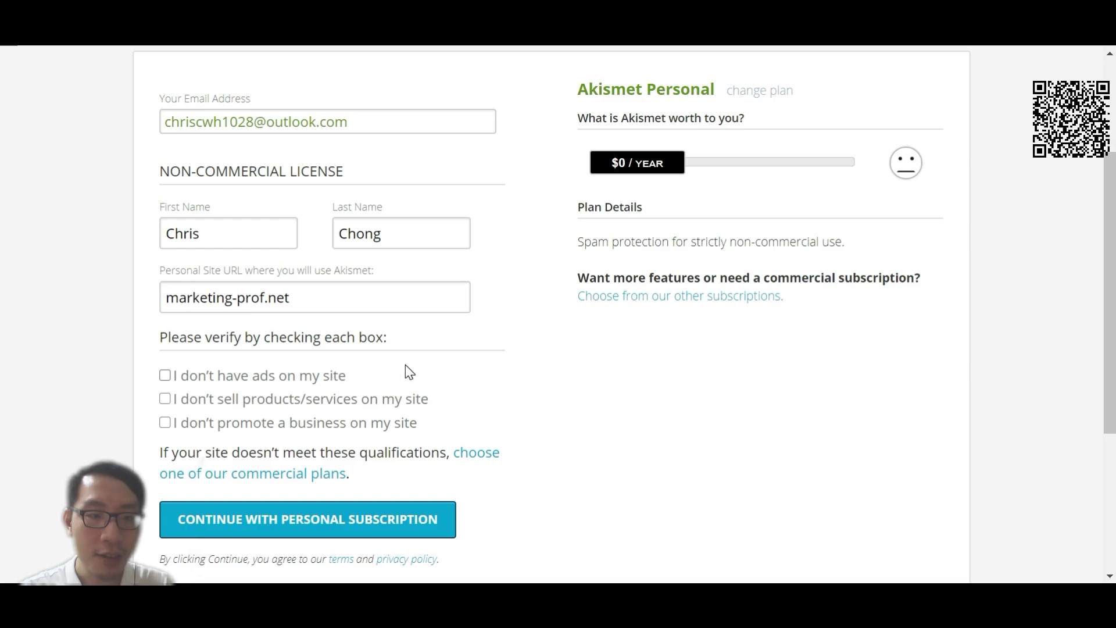
left_click(164, 375)
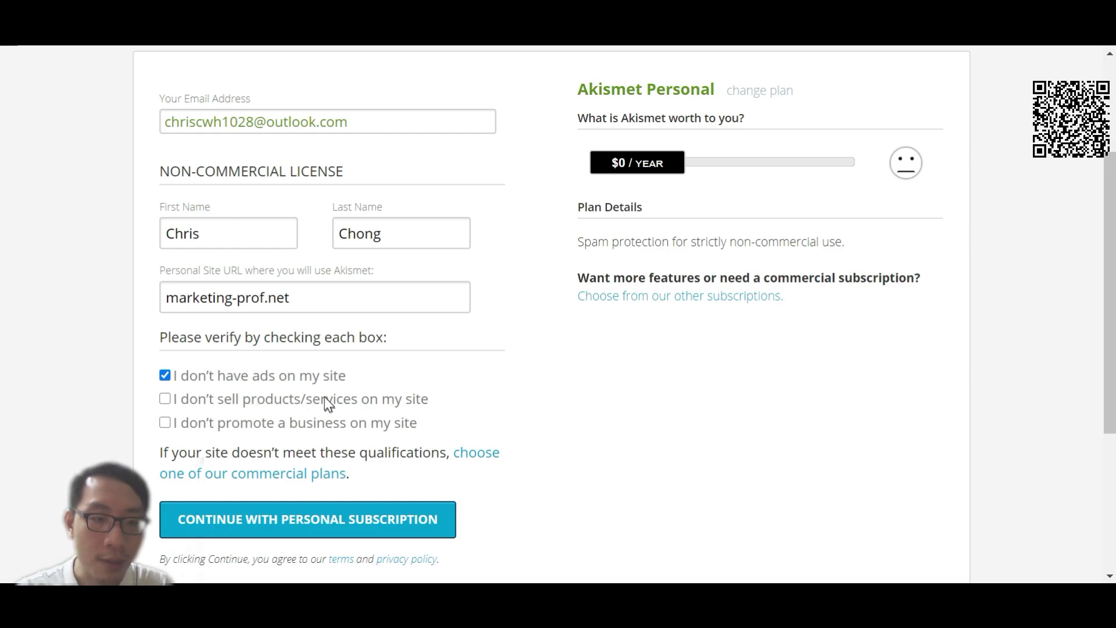
left_click(165, 399)
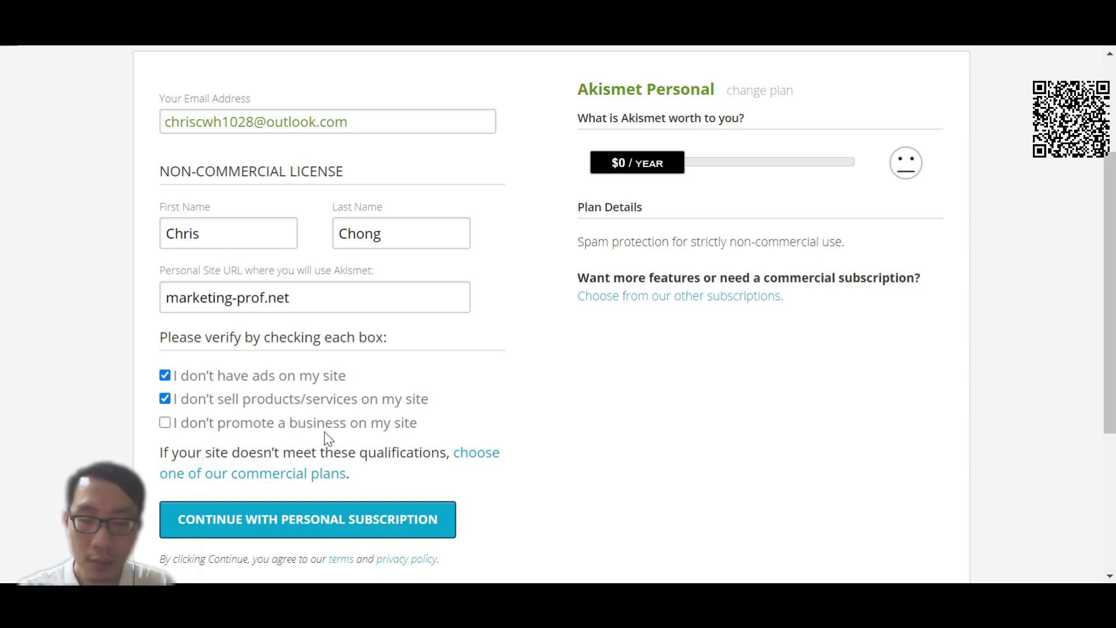
left_click(166, 423)
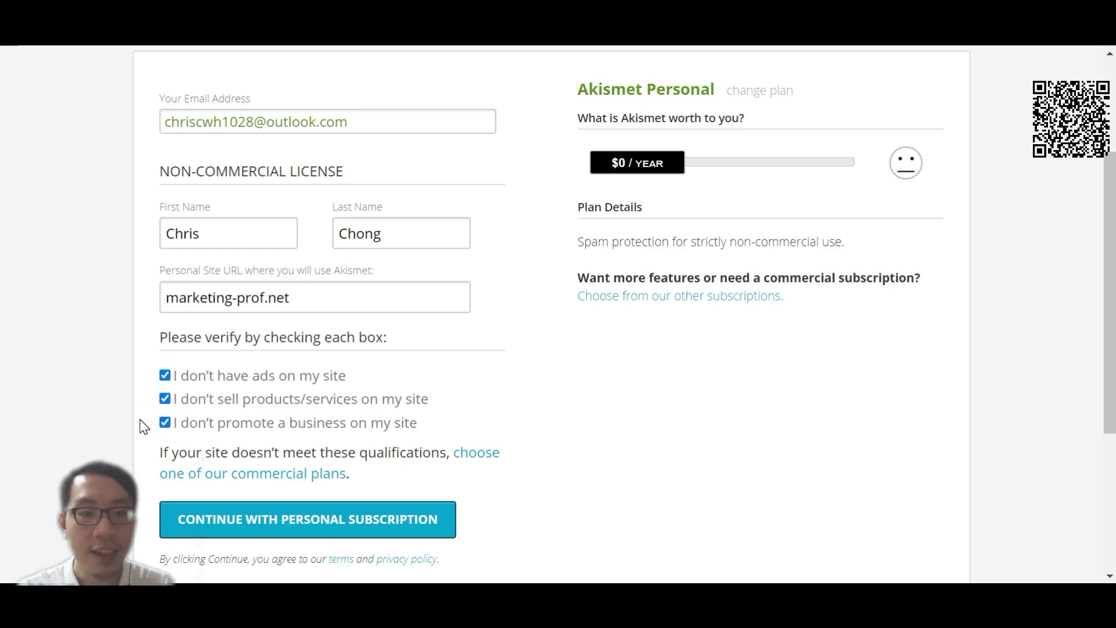
scroll(144, 427, "down", 1)
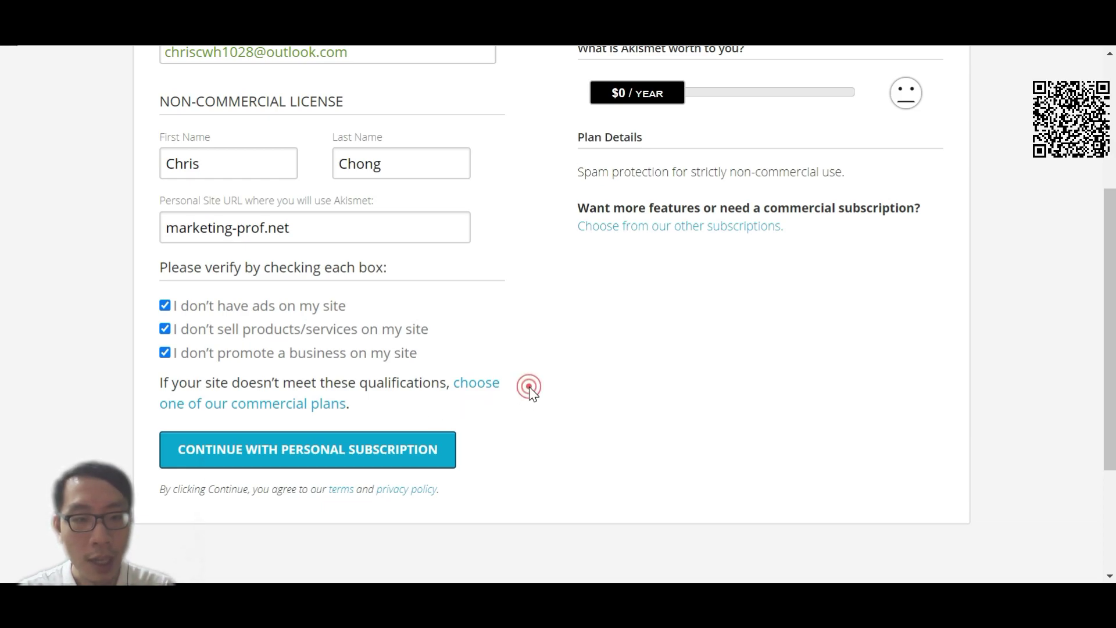
scroll(529, 386, "up", 1)
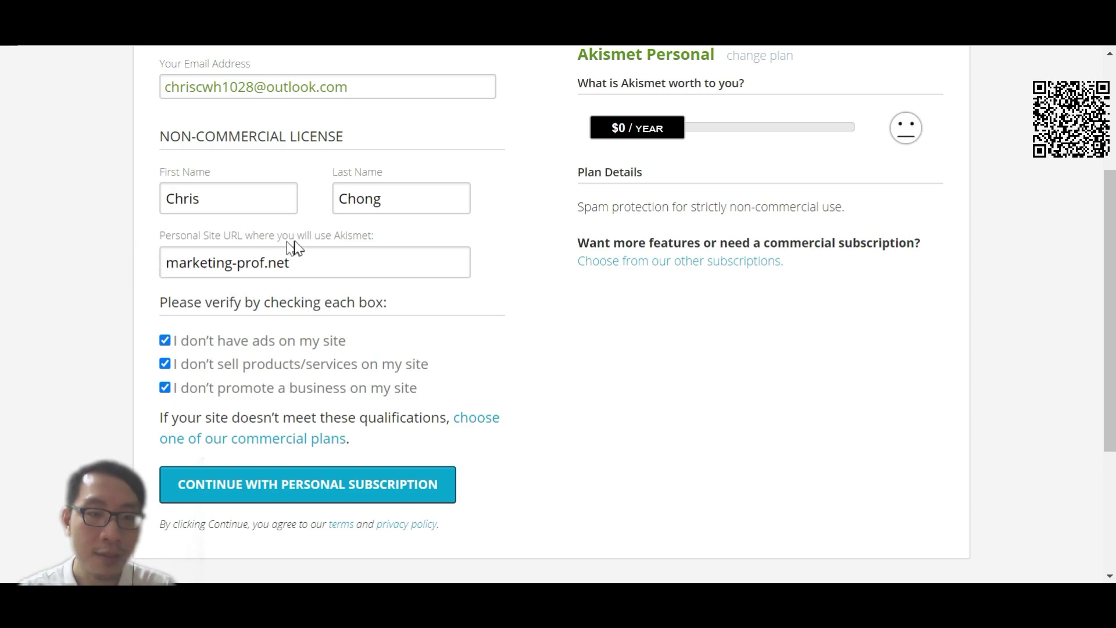
left_click(143, 339)
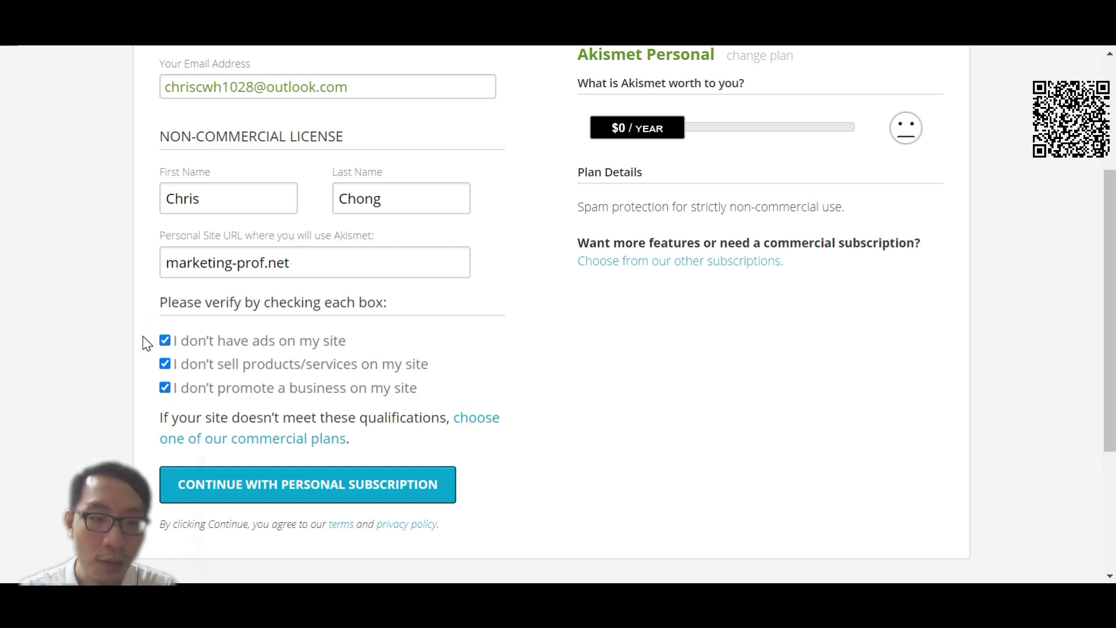
- Submit the free Personal subscription and verify the email with the pasted confirmation code
left_click(254, 497)
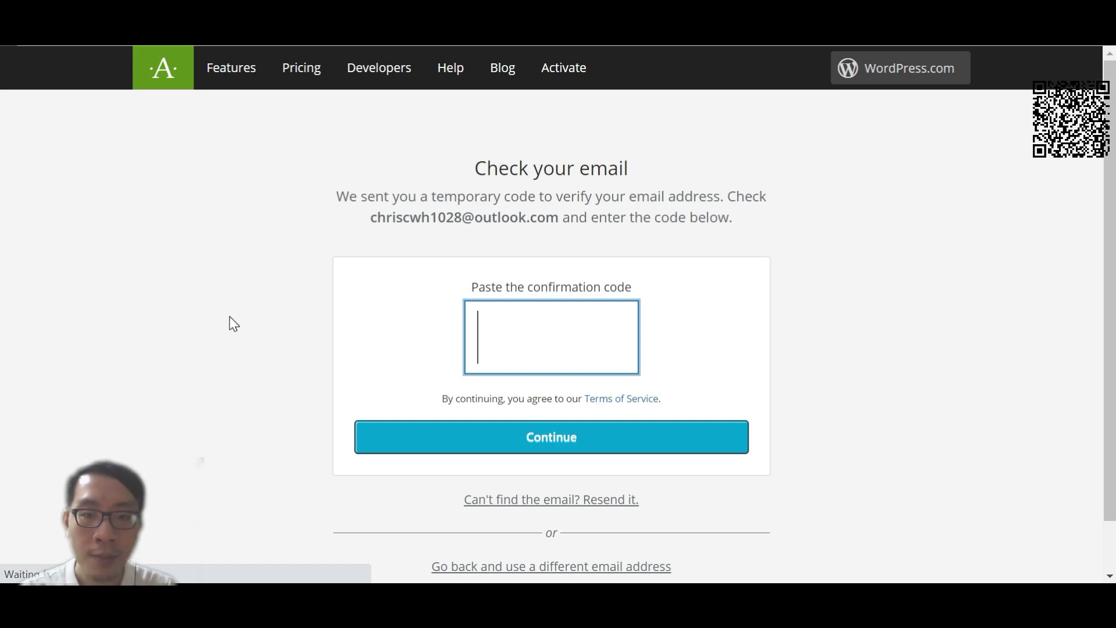
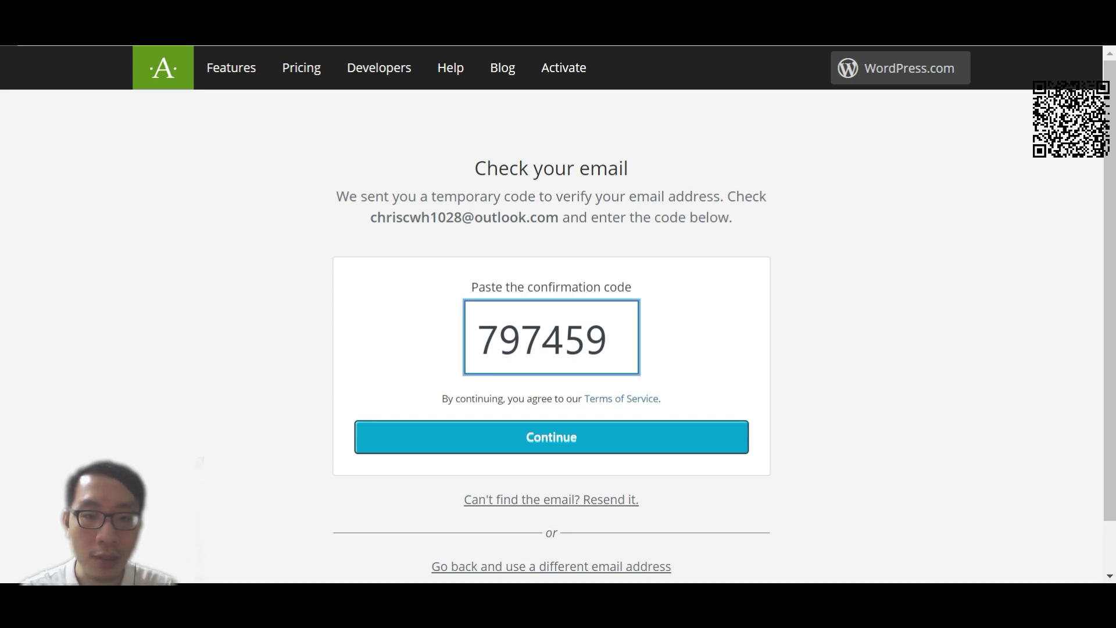
left_click(560, 440)
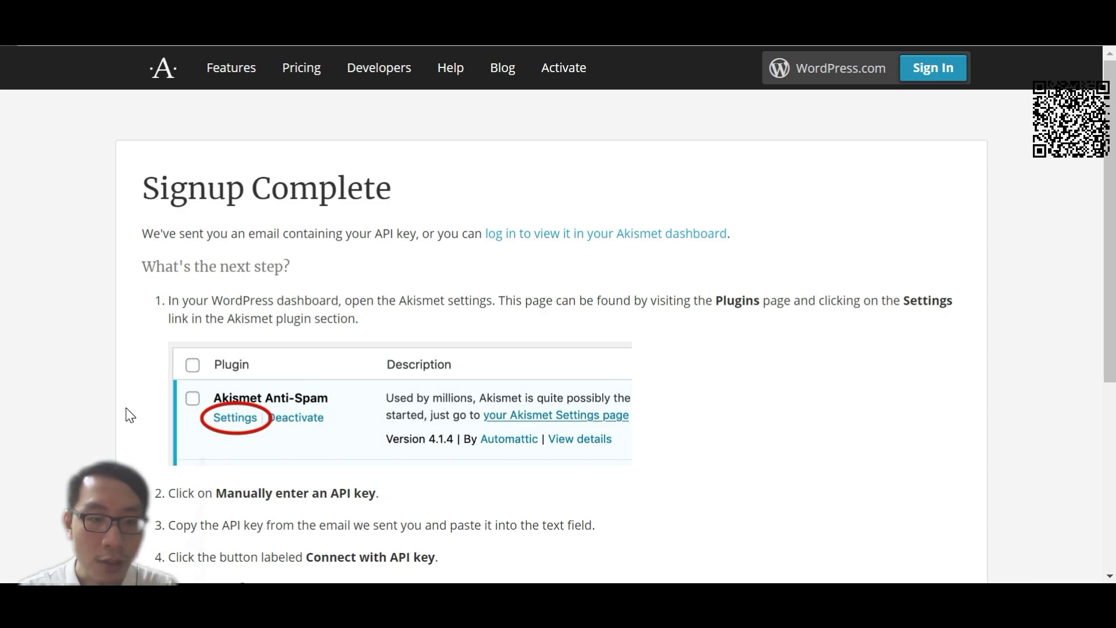
- Read through the Signup Complete instructions, then go to the WordPress Akismet settings tab
scroll(122, 420, "down", 1)
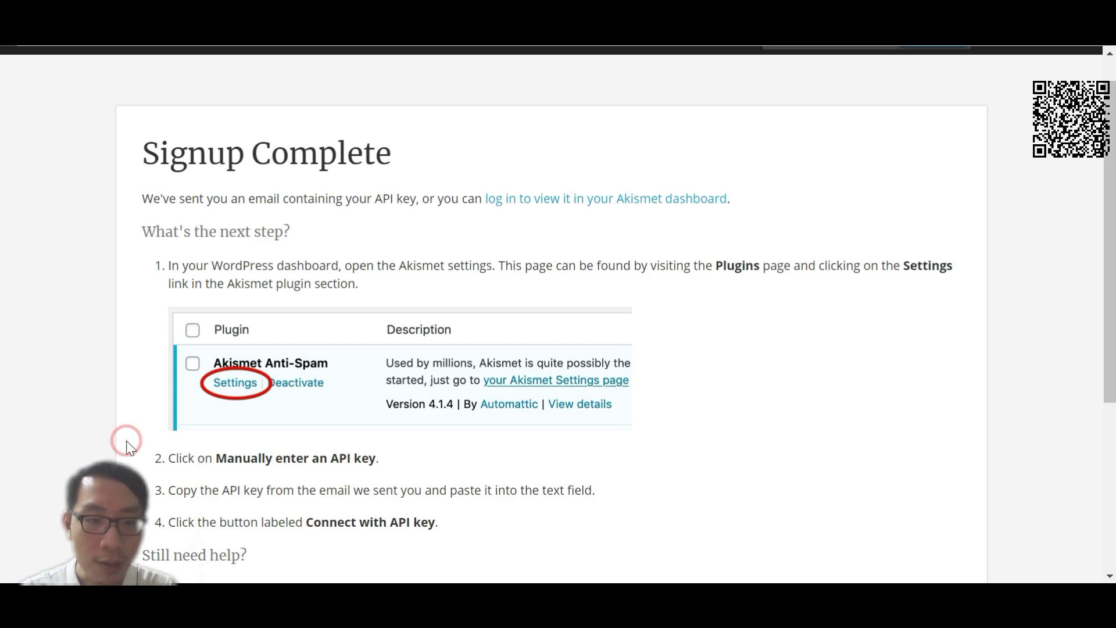
scroll(131, 447, "down", 1)
scroll(131, 447, "down", 1)
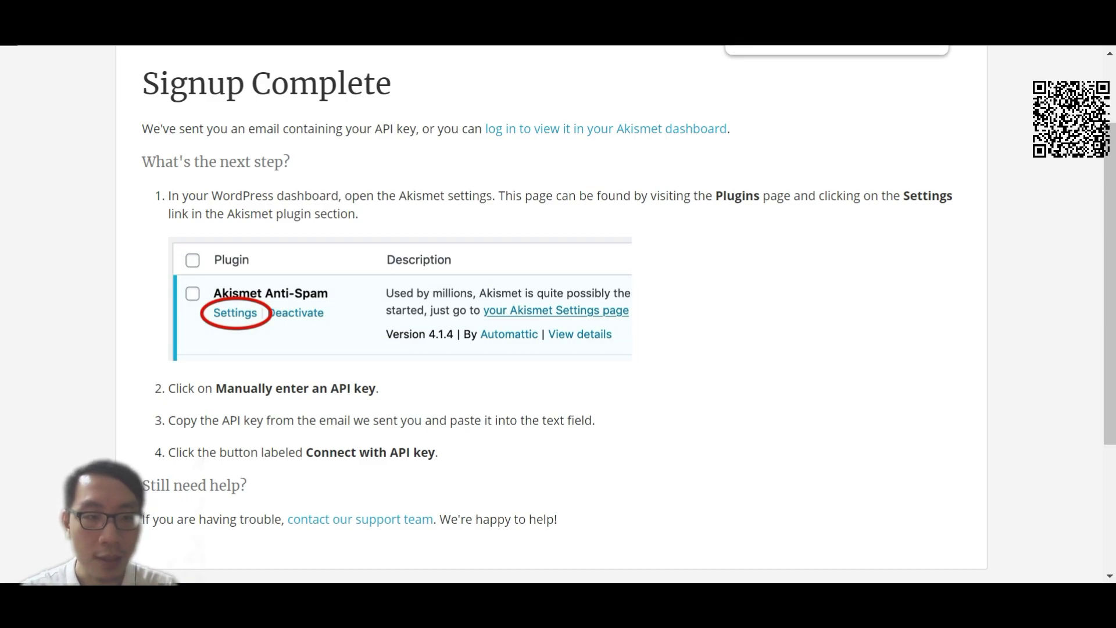
left_click(681, 46)
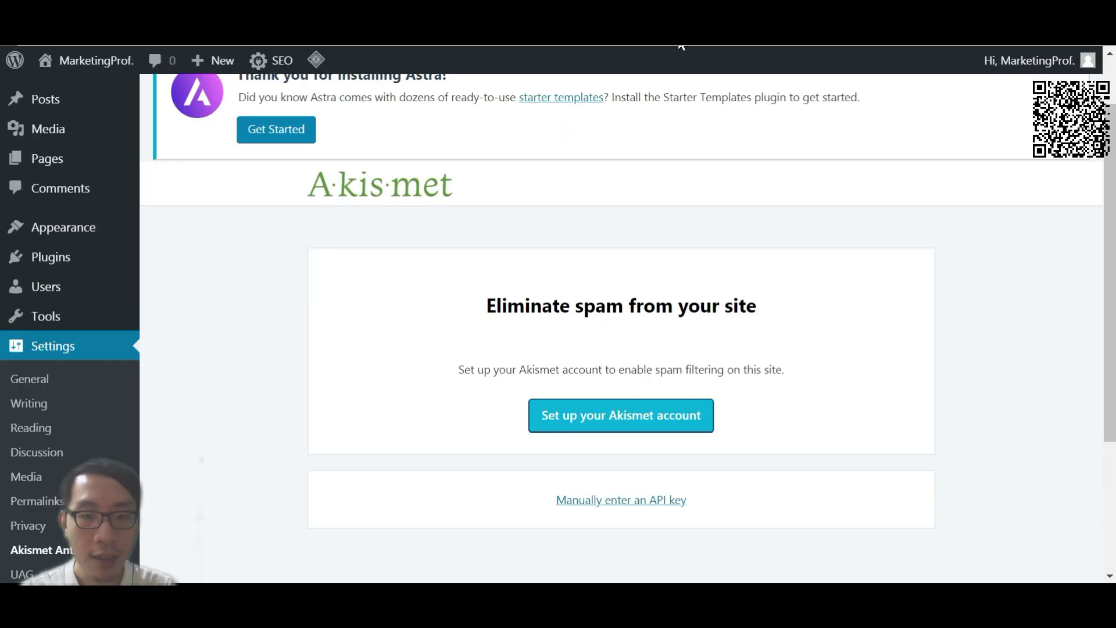
- Reveal WordPress's manual API key field, then bring up the Akismet API key email in Outlook
left_click(626, 503)
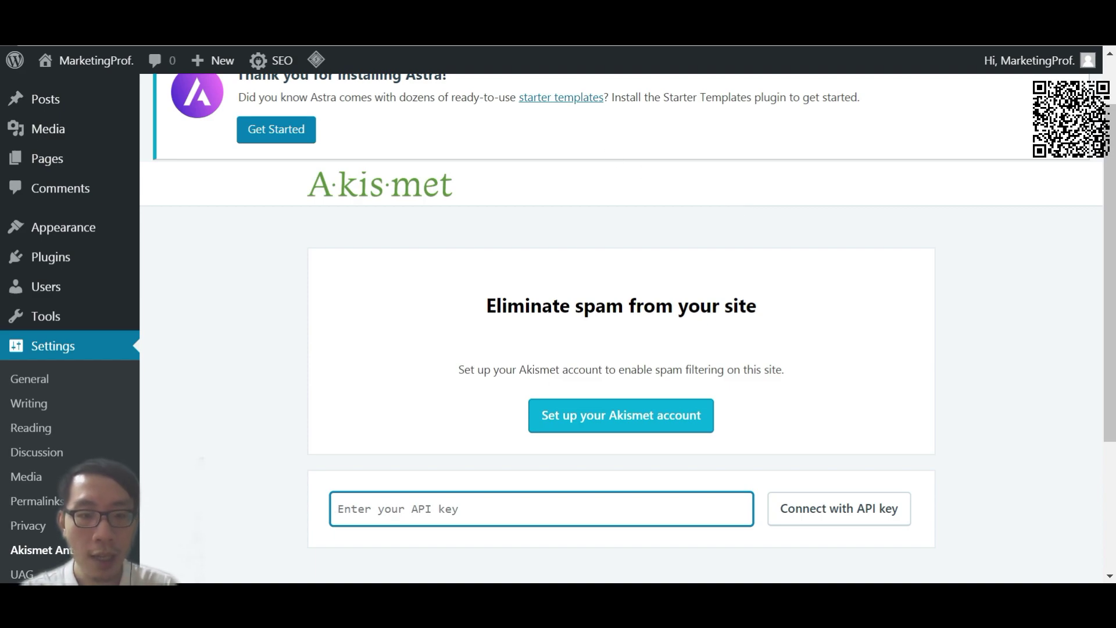
left_click(326, 505)
key("ctrl+Tab")
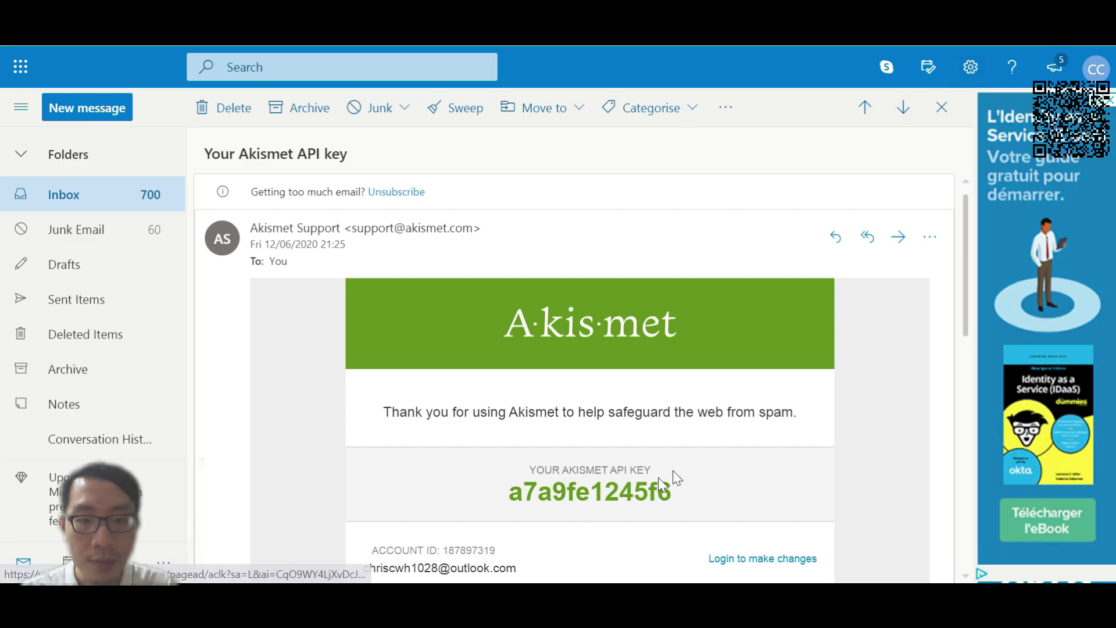
- Select the API key in the 'Your Akismet API key' email
double_click(589, 492)
key("ctrl+c")
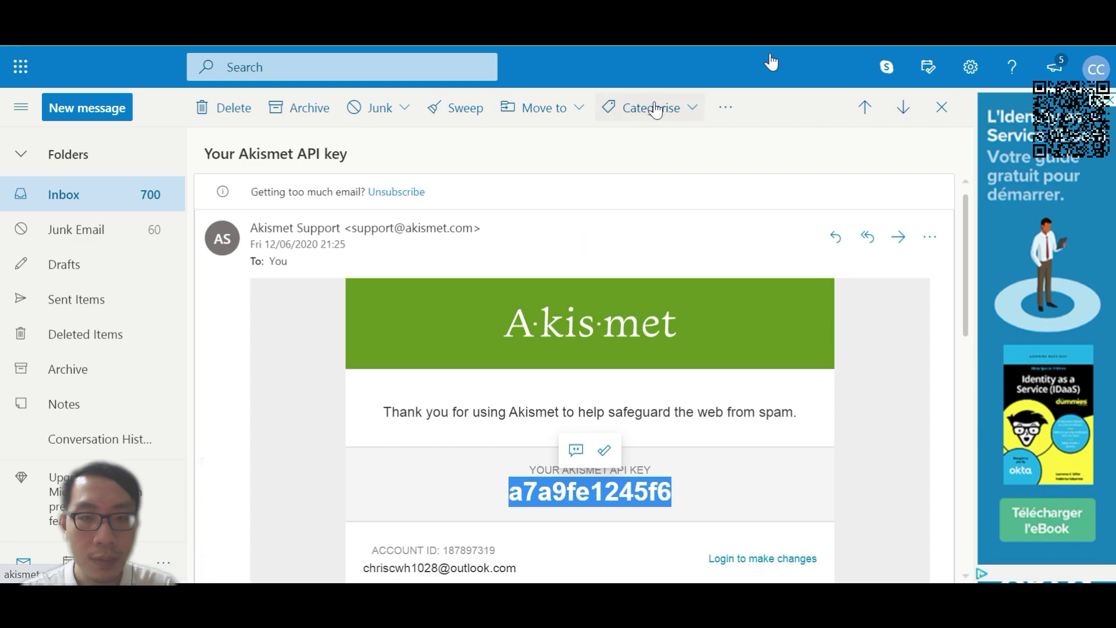
- Paste the API key into WordPress's 'Enter your API key' field and connect Akismet
key("ctrl+Tab")
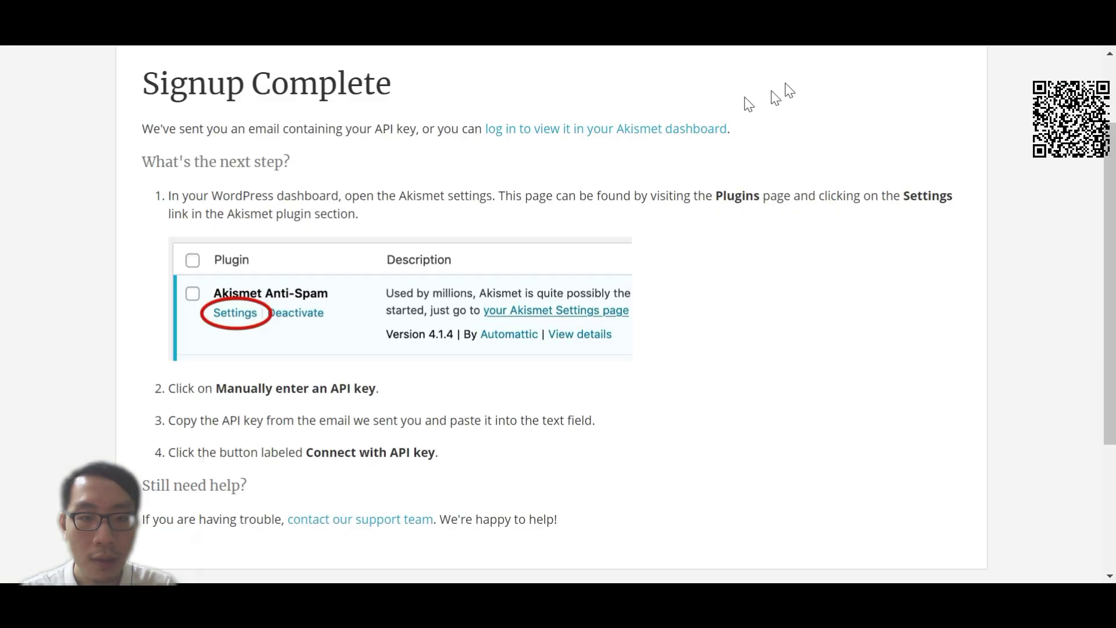
key("ctrl+Tab")
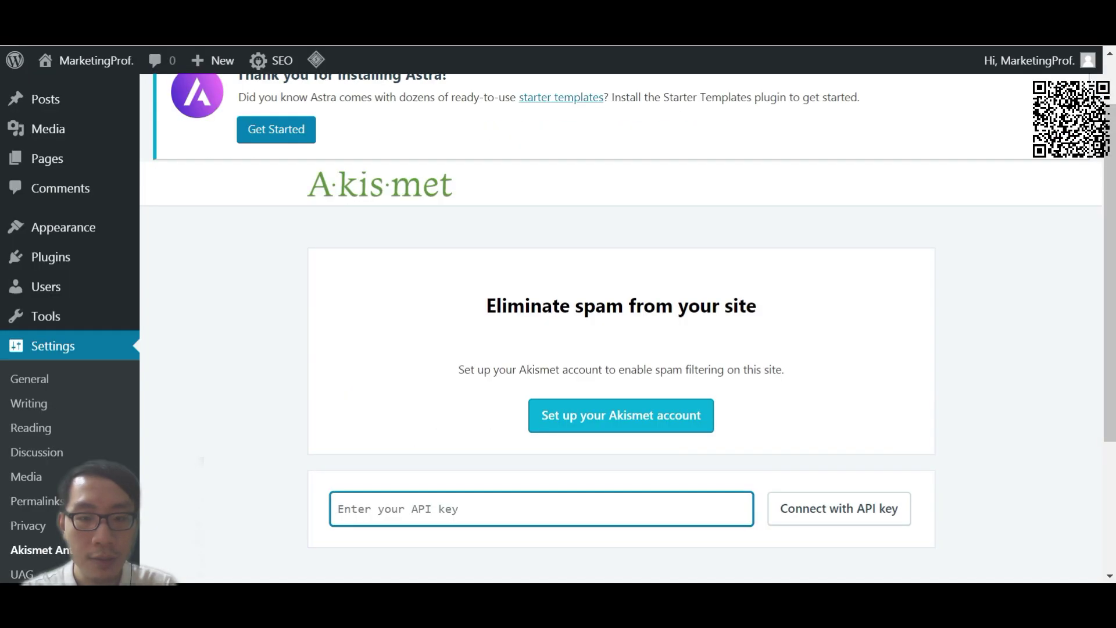
key("ctrl+v")
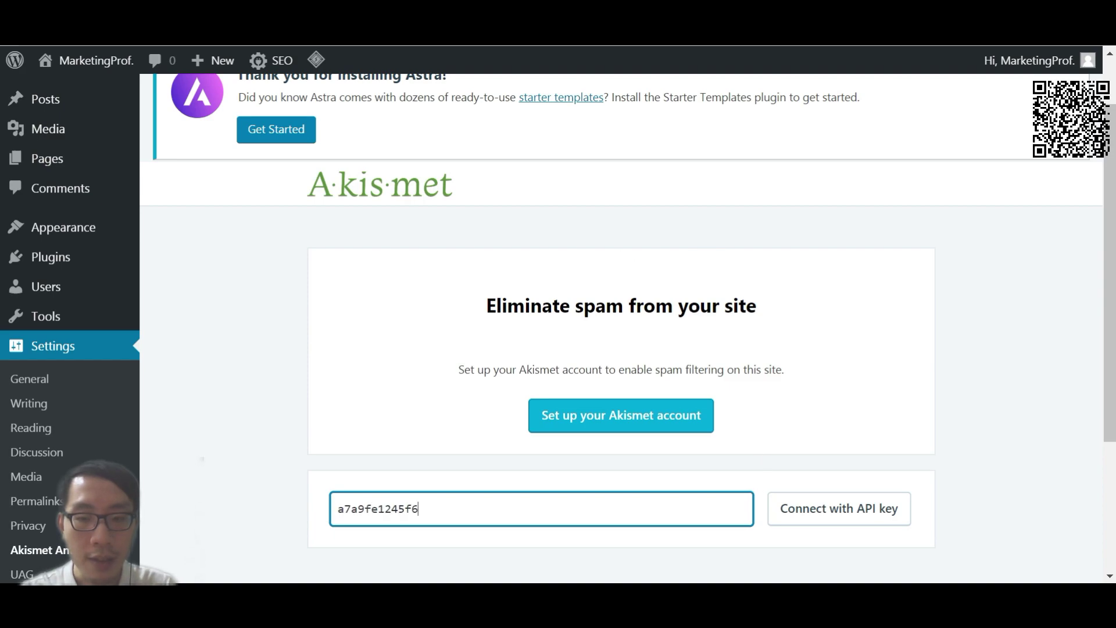
left_click(819, 520)
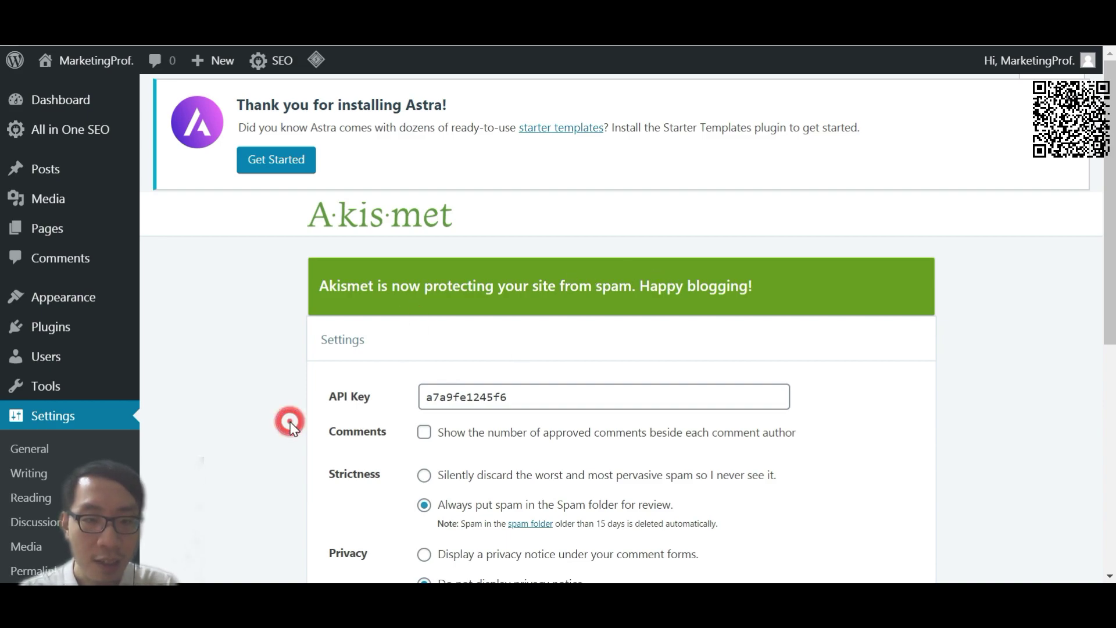
- Set Akismet strictness to 'Silently discard the worst and most pervasive spam'
scroll(293, 429, "down", 1)
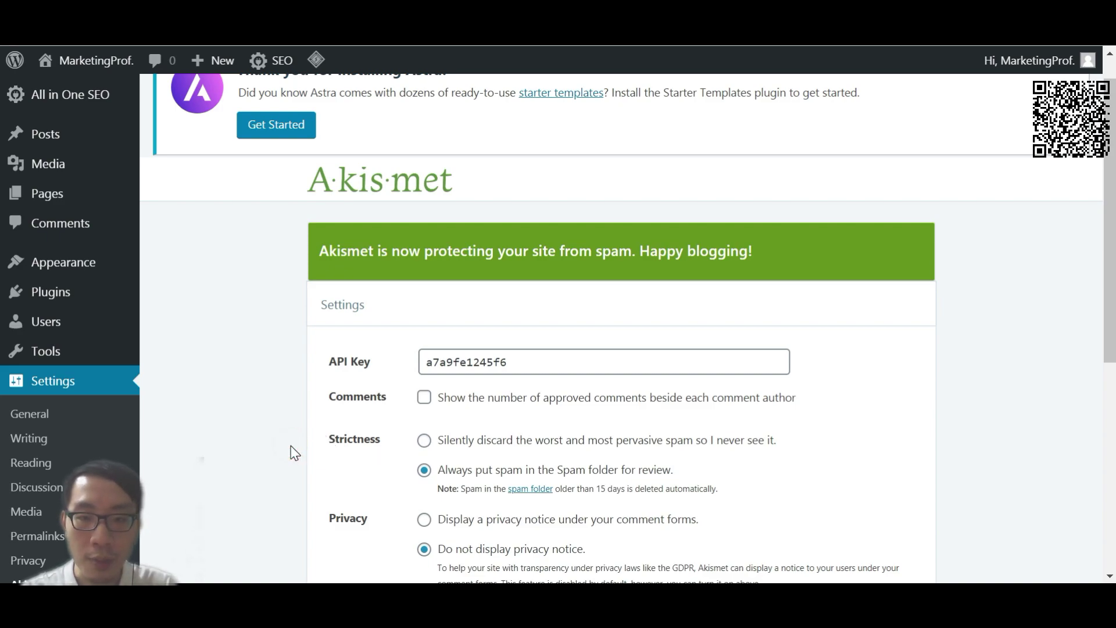
scroll(294, 452, "down", 1)
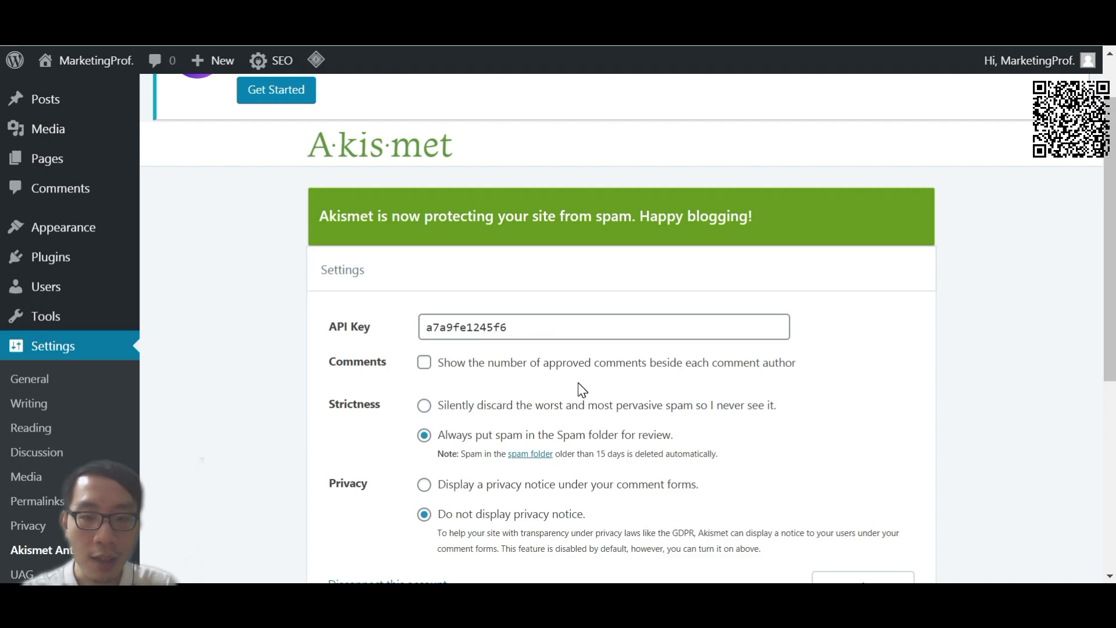
left_click(294, 437)
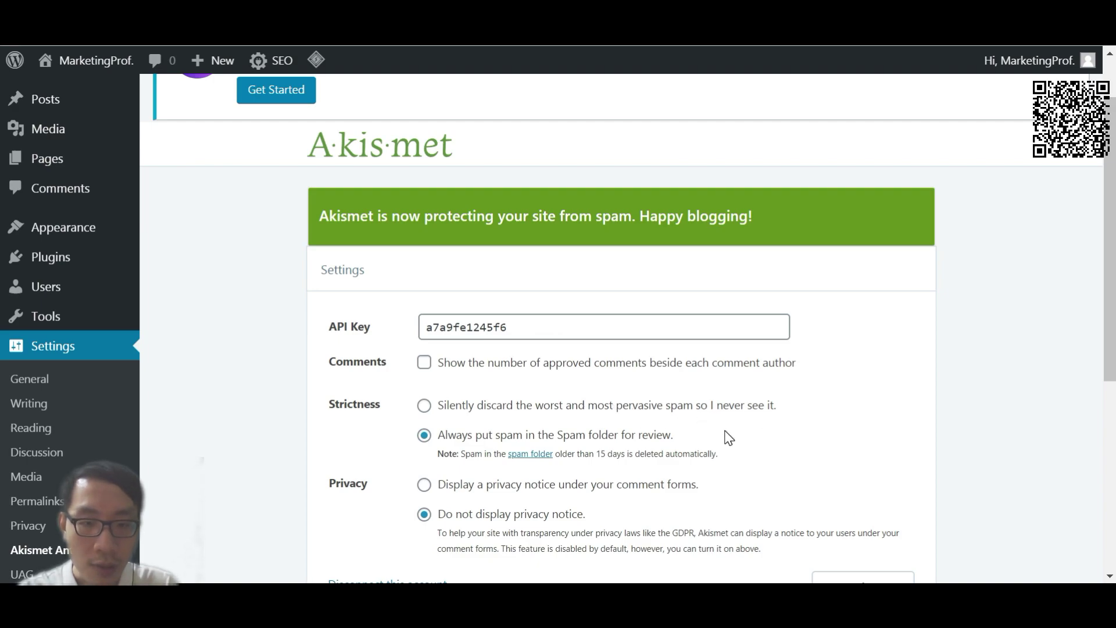
left_click(524, 409)
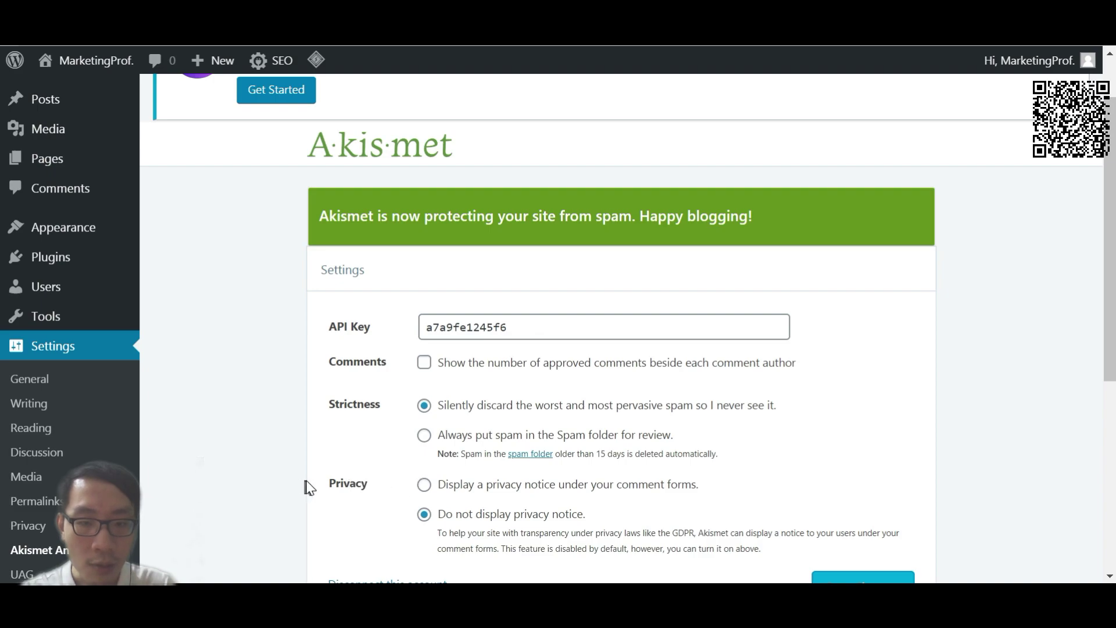
scroll(317, 486, "down", 1)
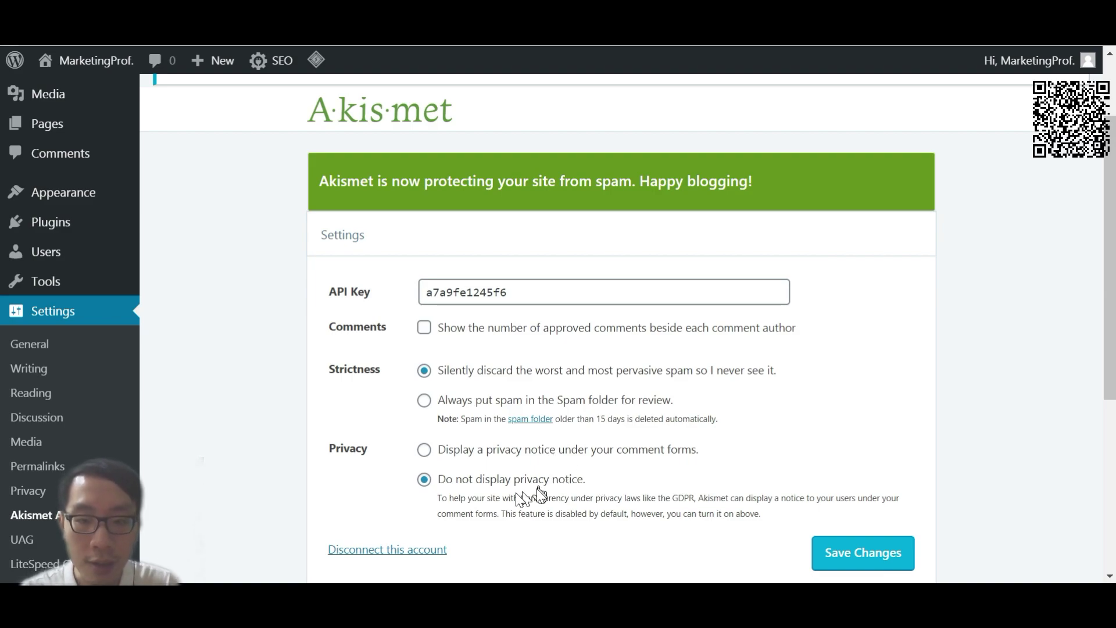
- Choose 'Display a privacy notice under your comment forms' in Akismet's privacy setting
left_click(504, 446)
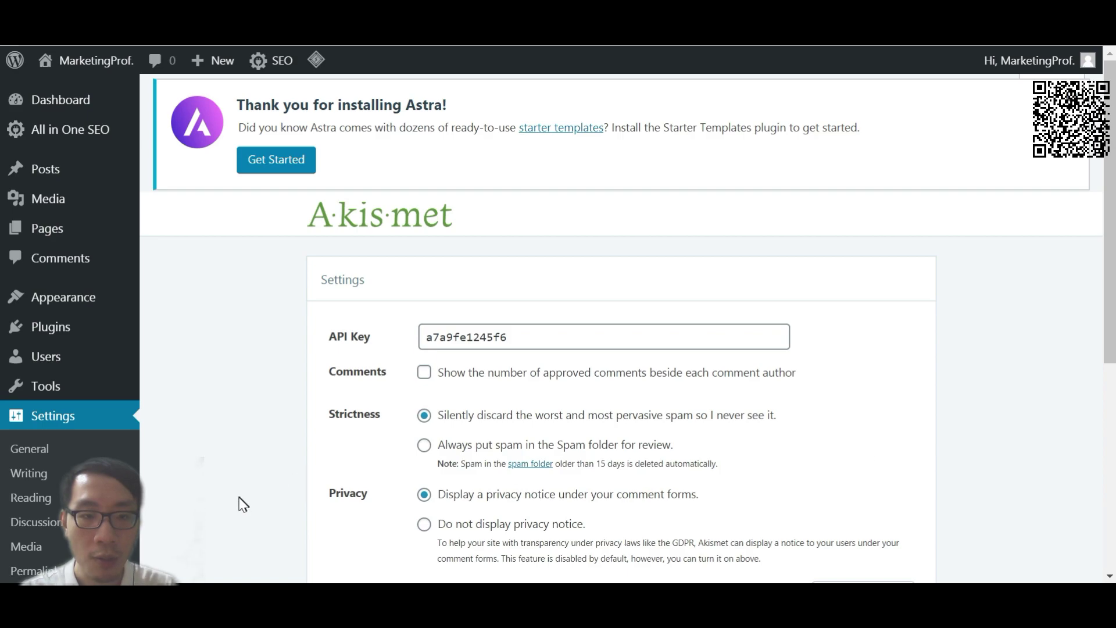
scroll(261, 485, "down", 3)
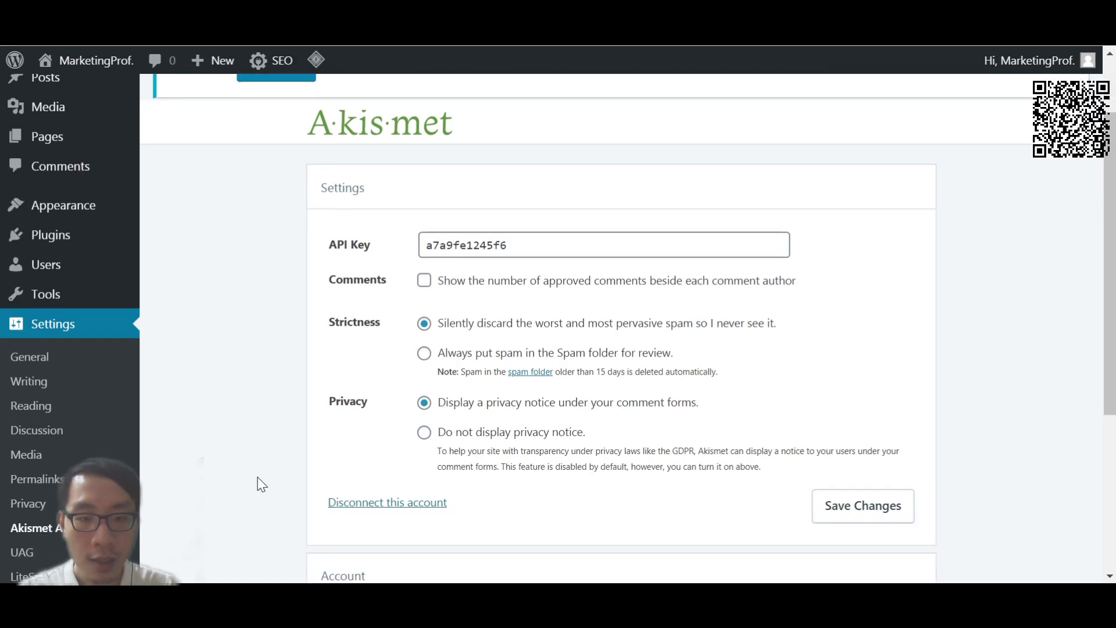
scroll(261, 484, "down", 1)
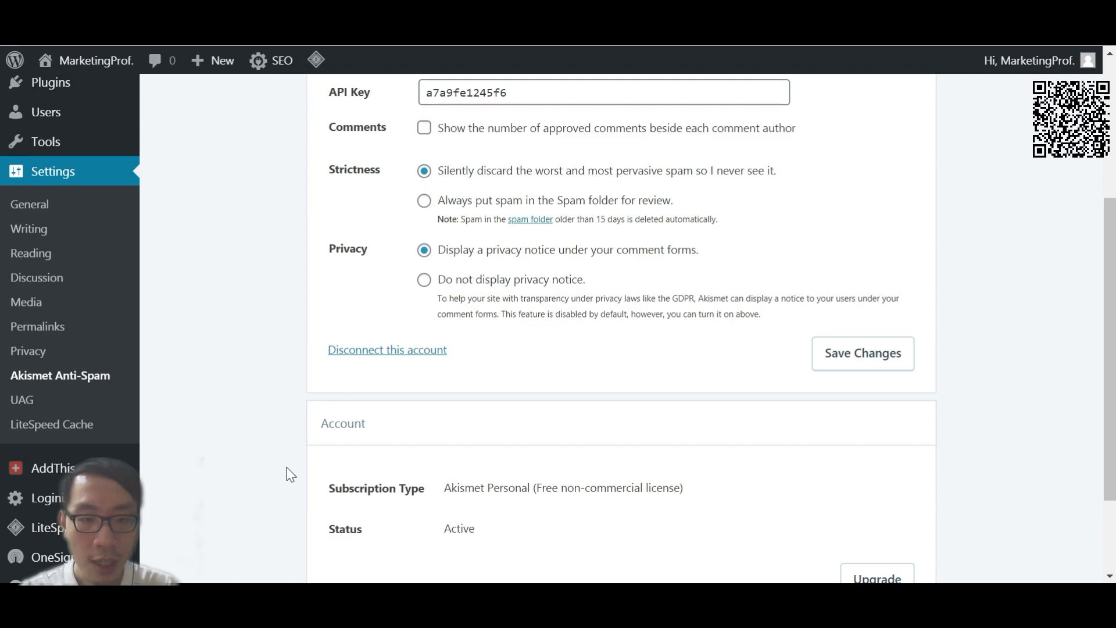
scroll(292, 488, "down", 2)
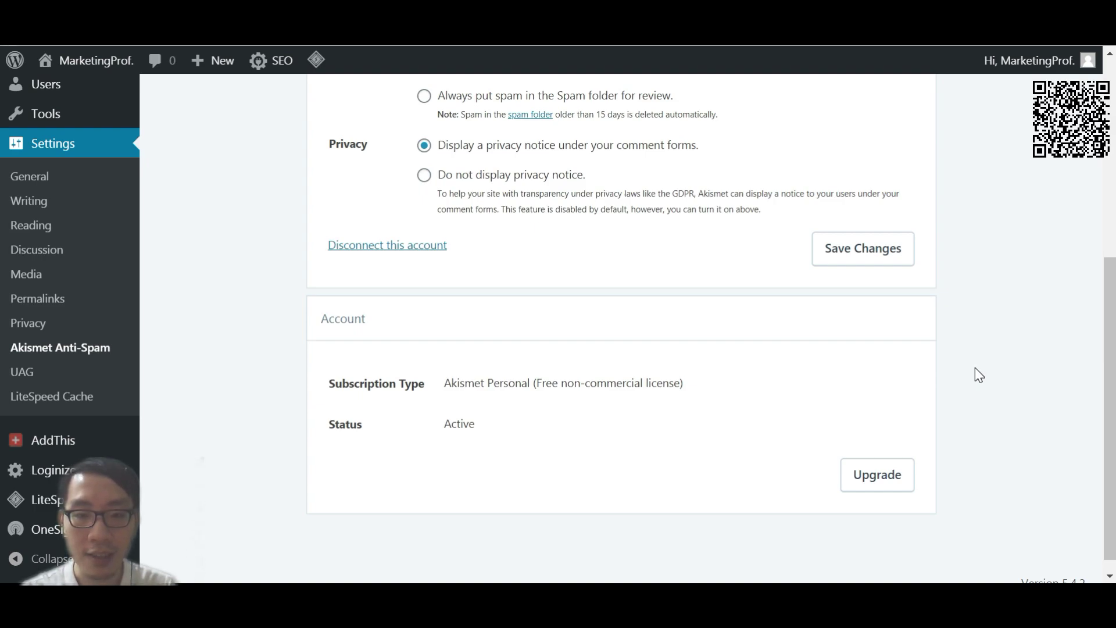
- Review the upgrade options for the active free Personal plan
left_click(861, 475)
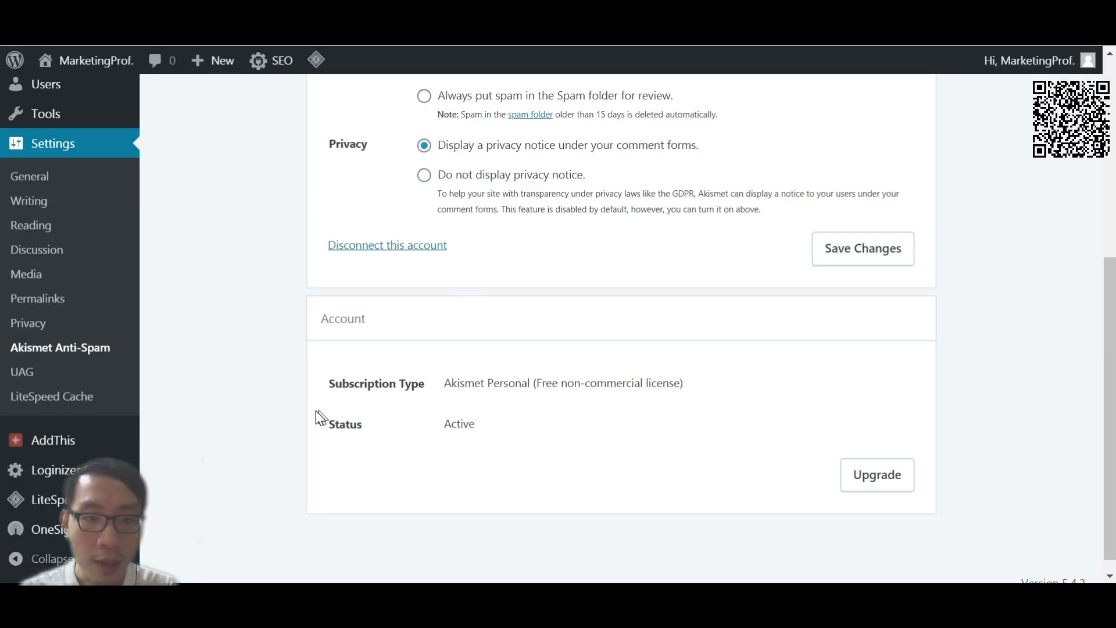
scroll(281, 439, "up", 1)
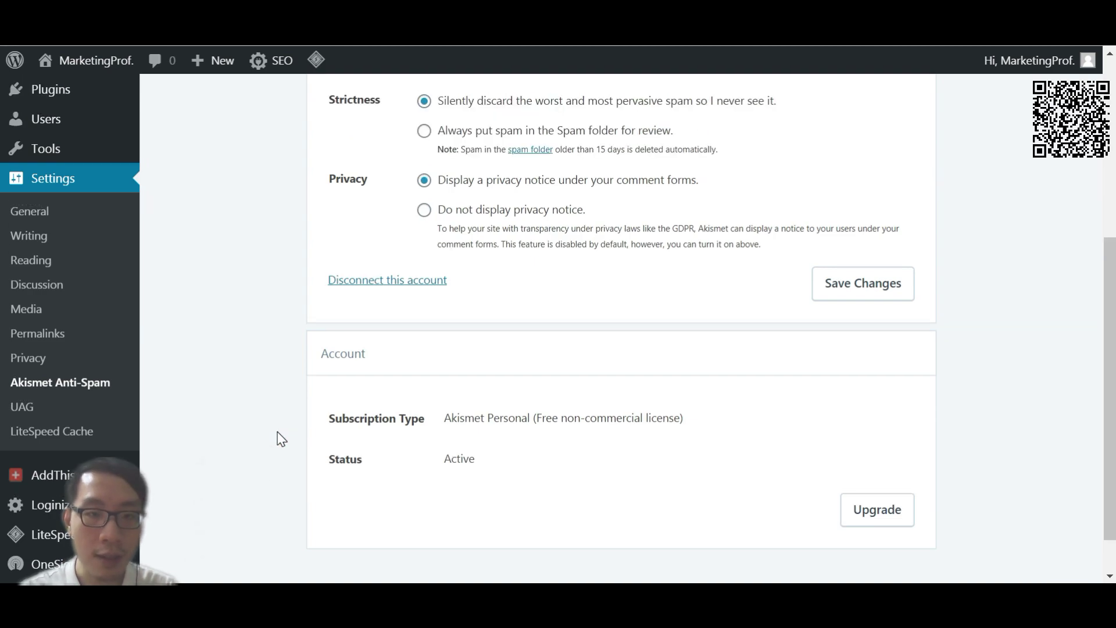
scroll(250, 334, "up", 5)
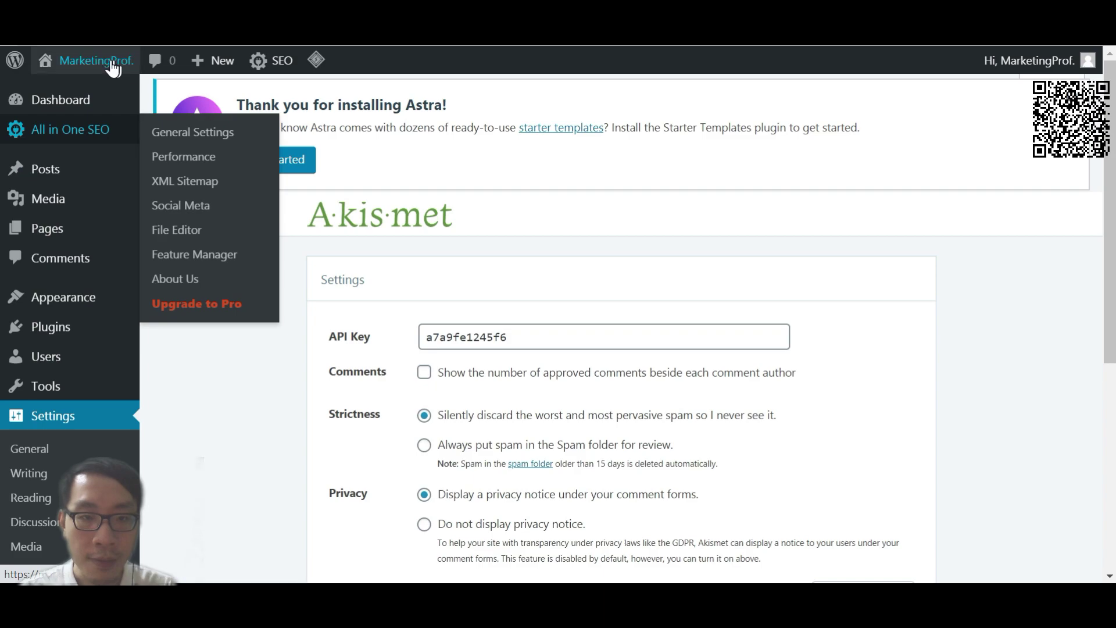
- Open the Hello world! post on the public site and scroll to the comment form's privacy notice
mouse_move(105, 69)
left_click(105, 91)
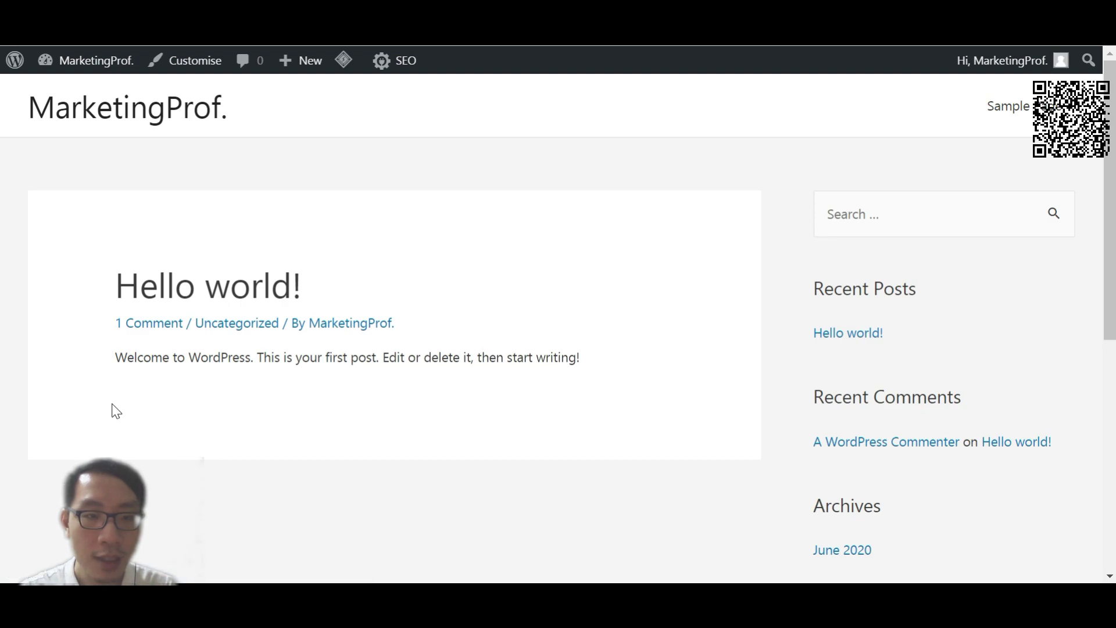
left_click(224, 293)
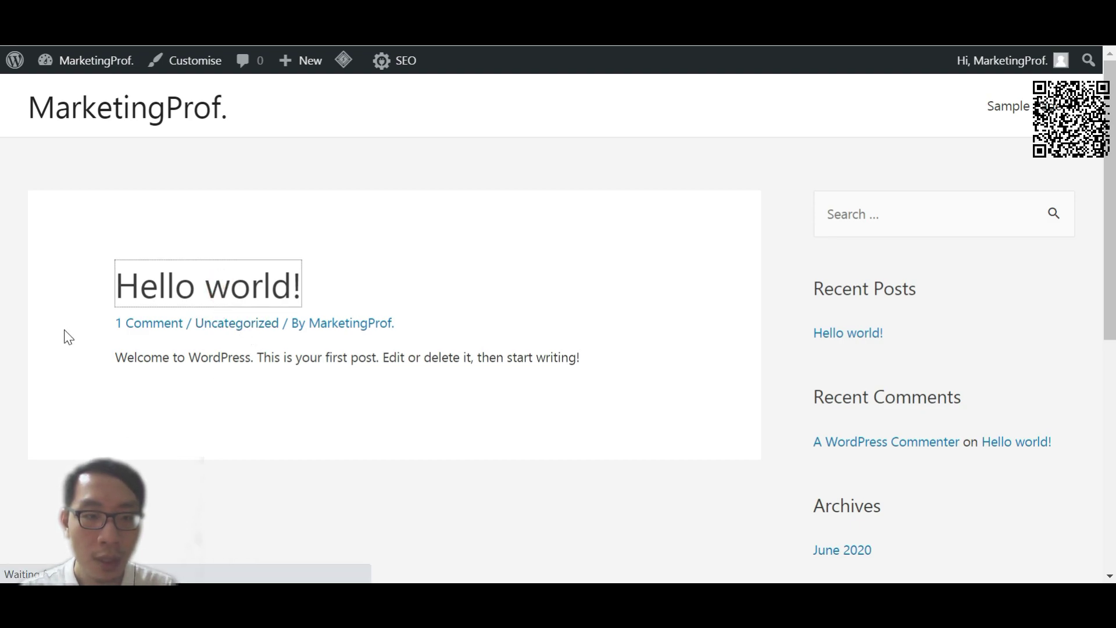
scroll(69, 337, "down", 8)
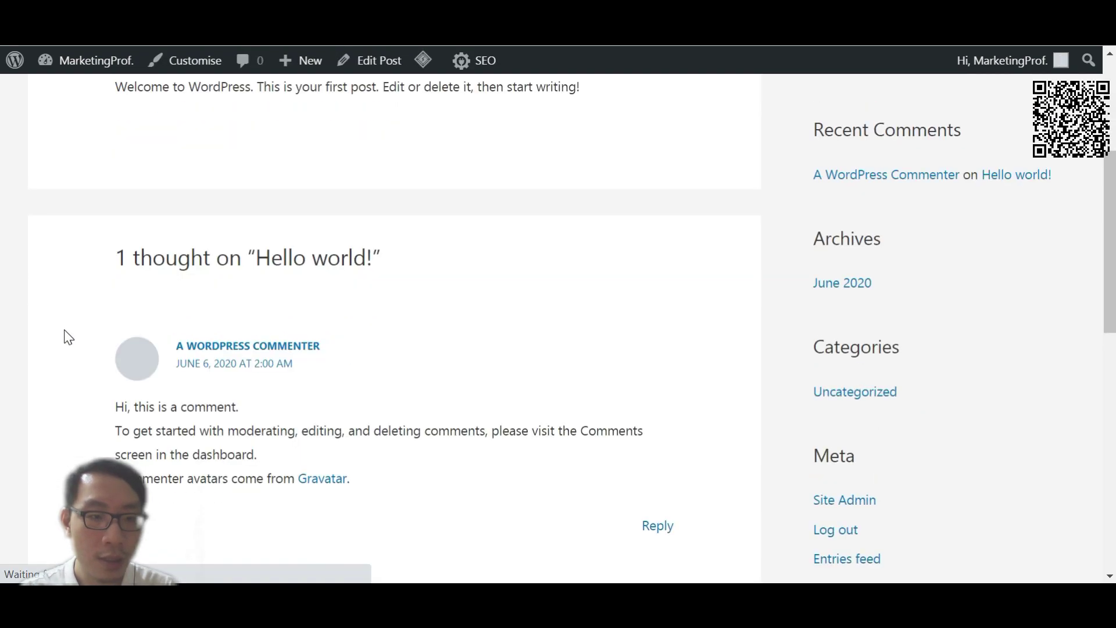
scroll(69, 338, "down", 1)
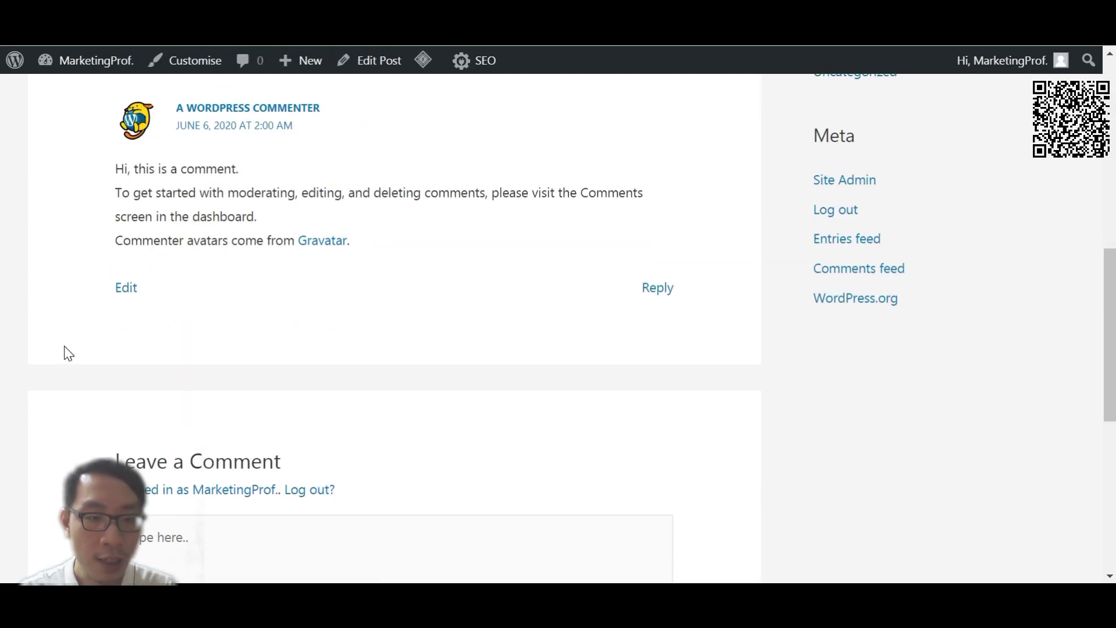
scroll(68, 353, "down", 1)
scroll(68, 353, "down", 5)
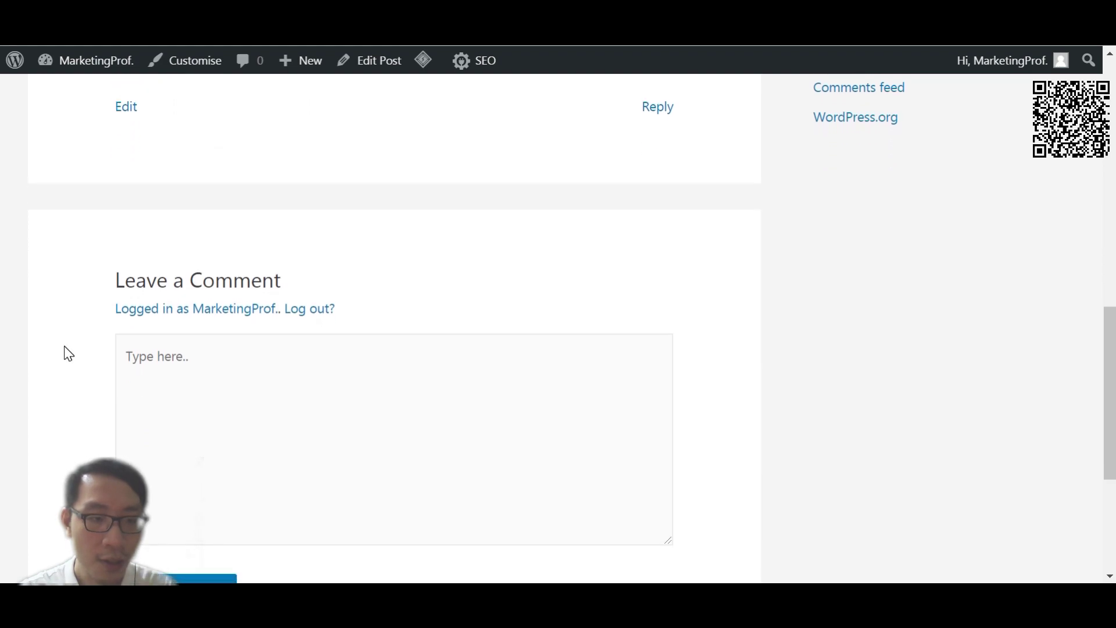
scroll(69, 353, "down", 3)
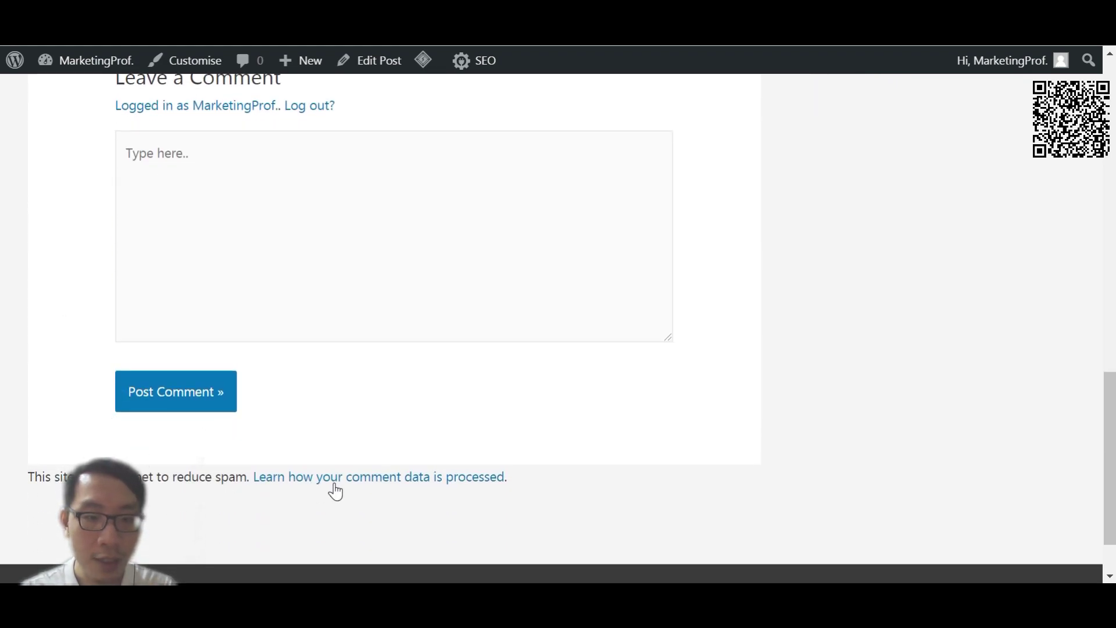
- Open the comment-data link and read the Akismet Privacy page's 'About Akismet' and 'The gist' sections
left_click(391, 486)
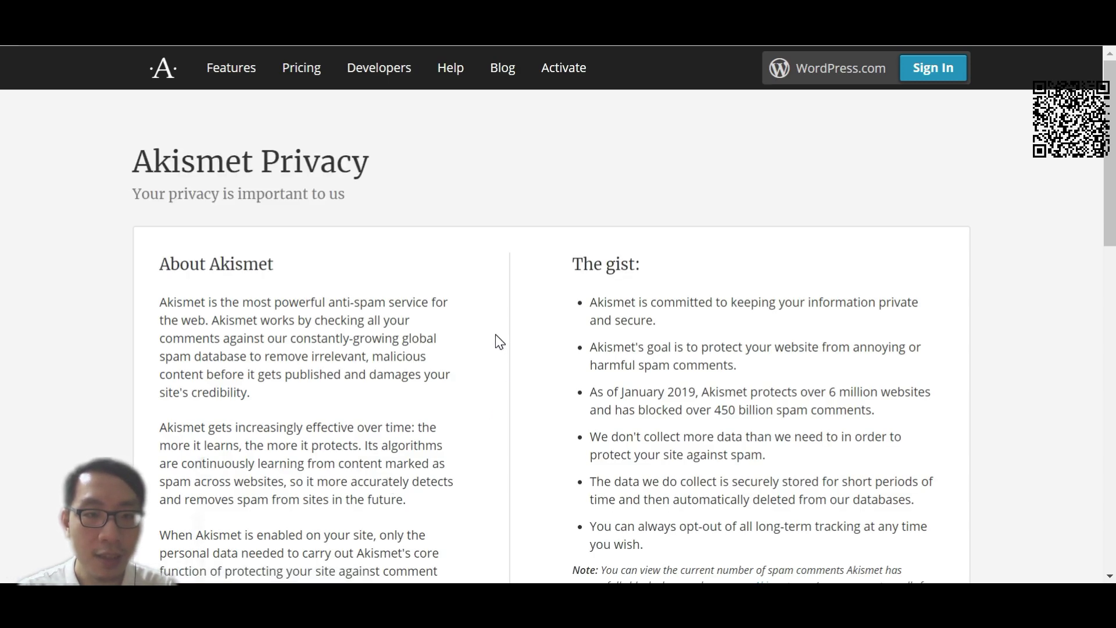
scroll(496, 335, "down", 1)
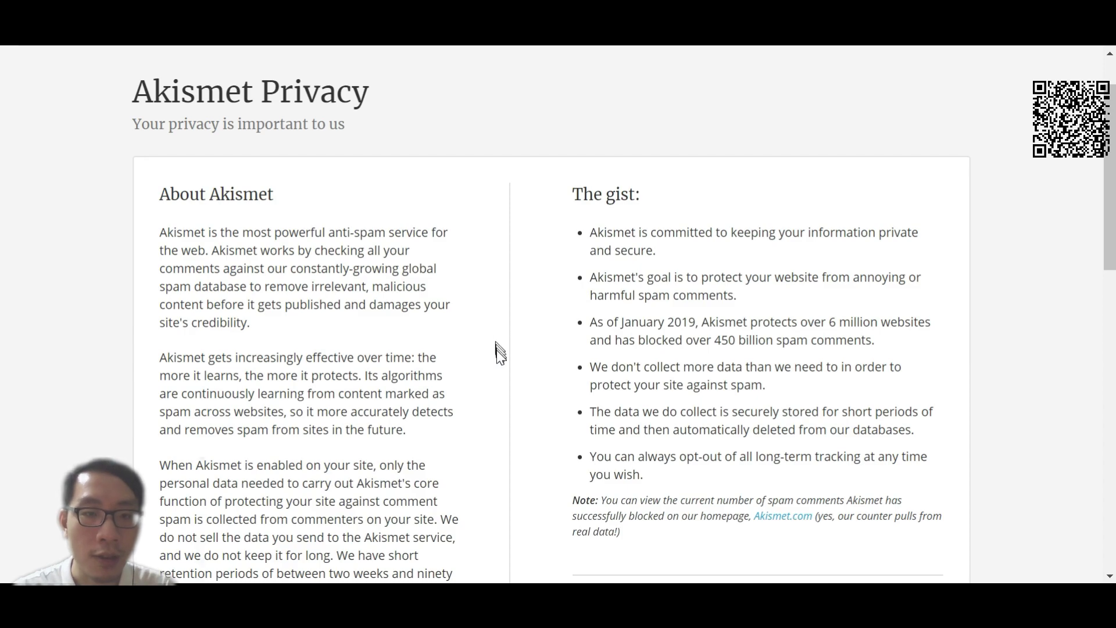
scroll(497, 350, "down", 3)
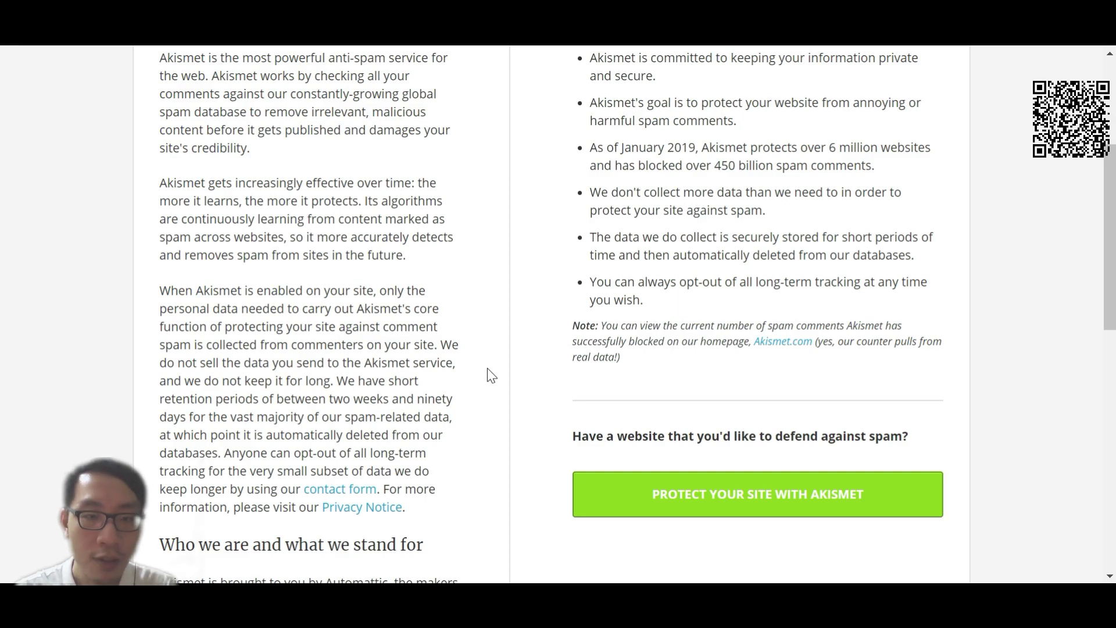
scroll(488, 375, "down", 3)
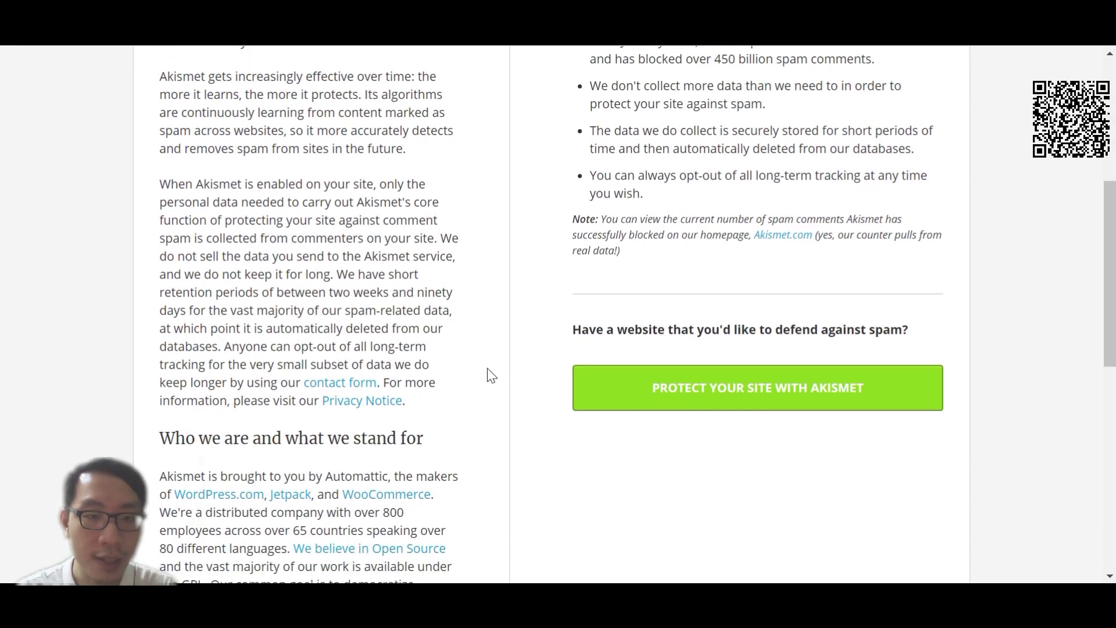
scroll(488, 369, "down", 2)
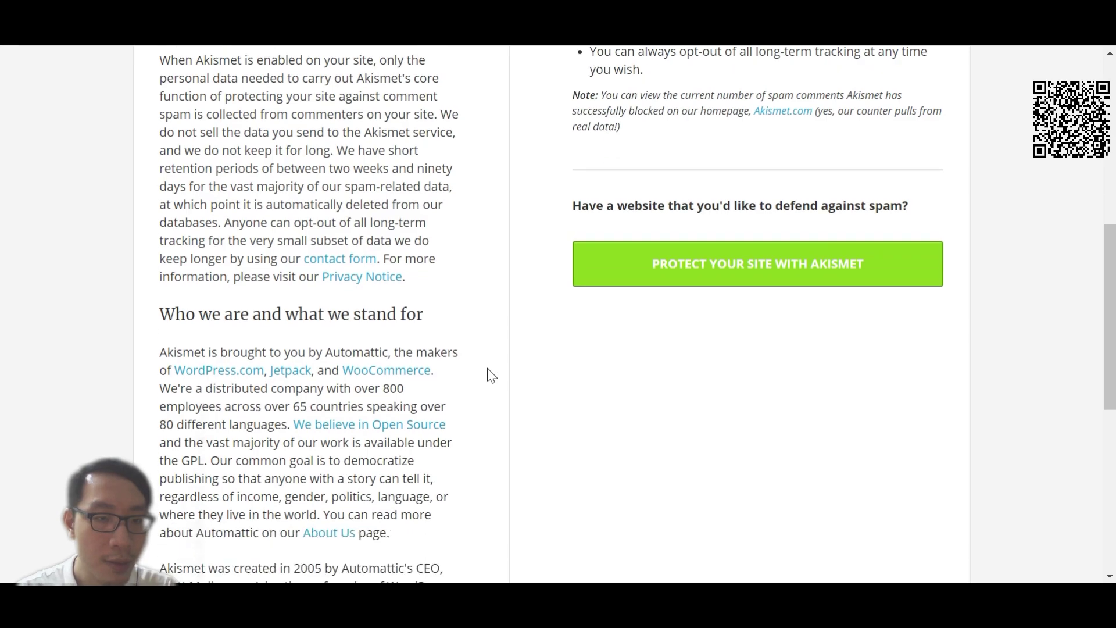
scroll(487, 368, "up", 3)
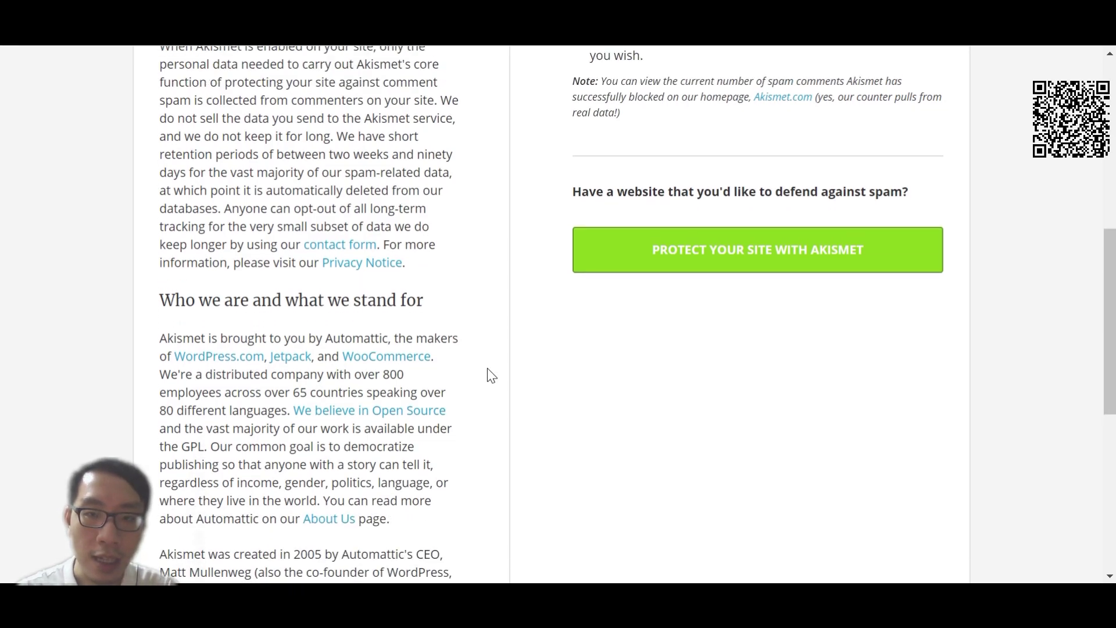
scroll(487, 369, "up", 3)
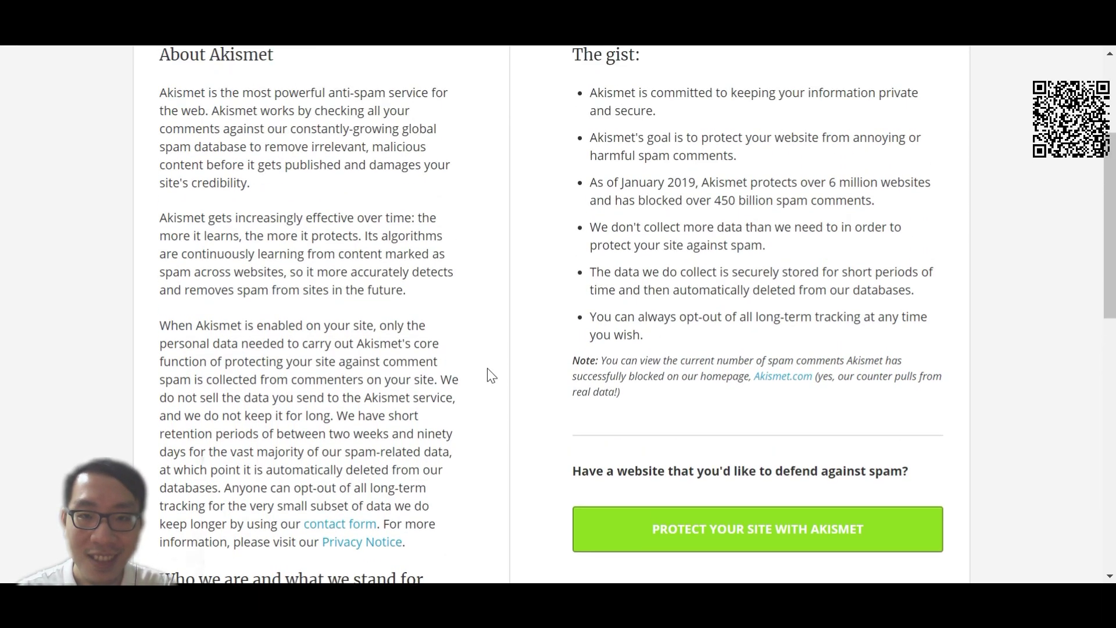